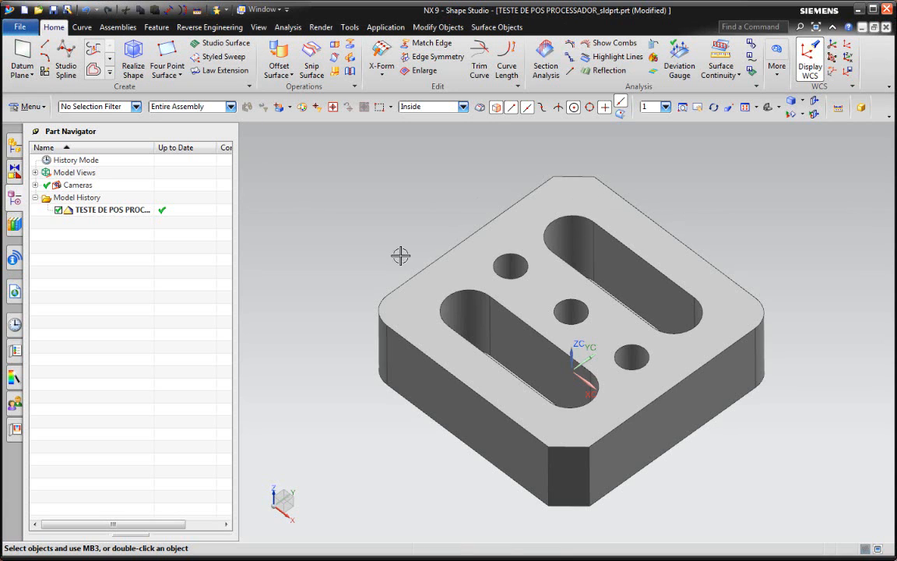
Step: Enable the PMI application for the part and show its annotation commands
{"action": "left_click", "coordinate": [21, 28]}
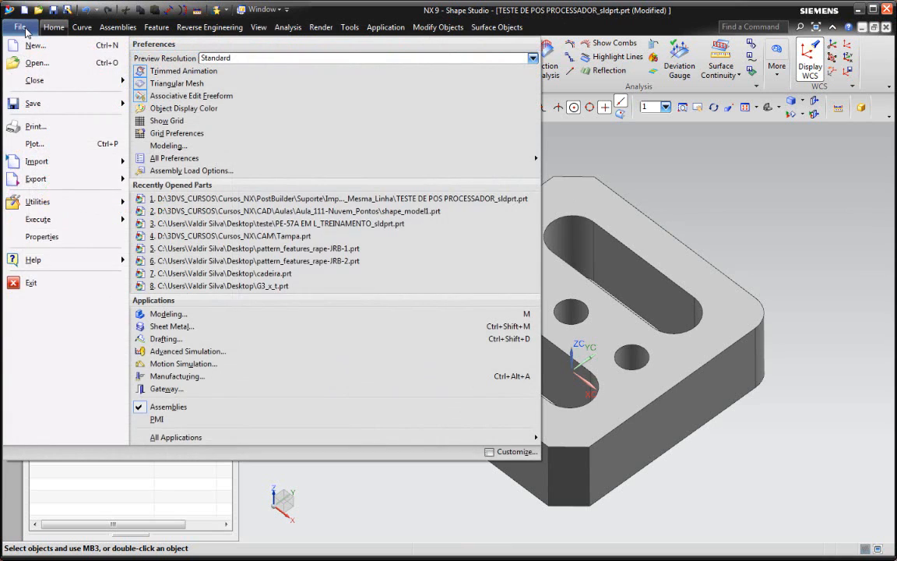
{"action": "left_click", "coordinate": [175, 422]}
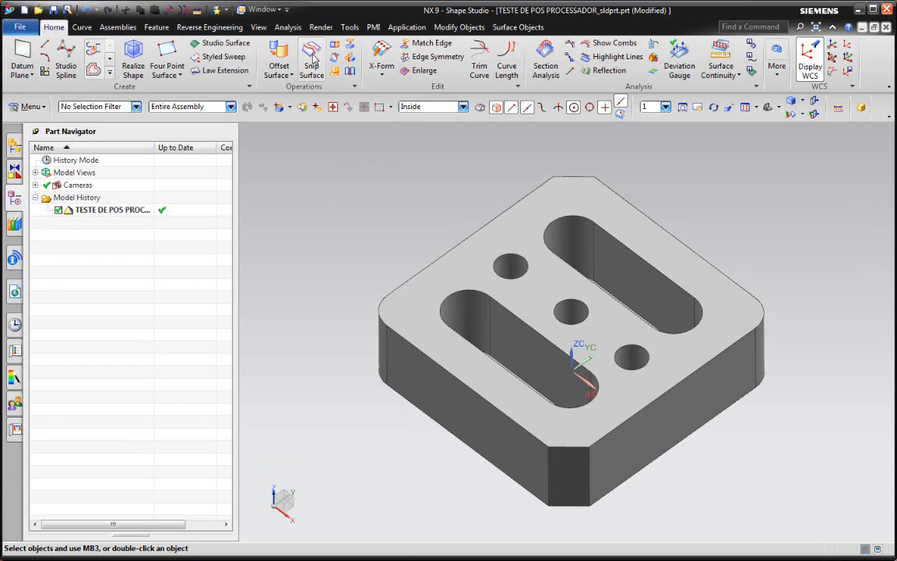
{"action": "left_click", "coordinate": [374, 27]}
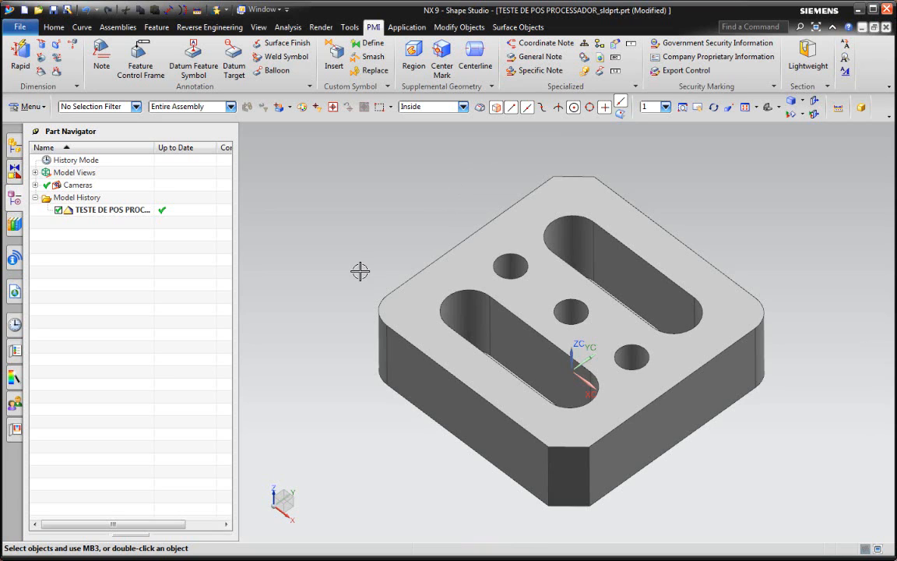
{"action": "middle_click_drag", "start_coordinate": [508, 256], "coordinate": [549, 279]}
{"action": "scroll", "coordinate": [524, 228], "scroll_direction": "down", "scroll_amount": 3}
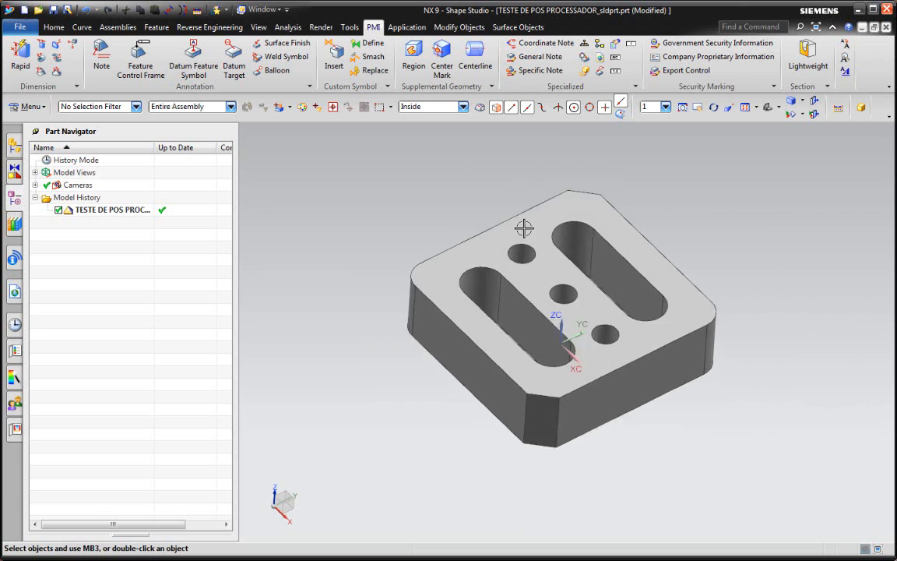
{"action": "scroll", "coordinate": [521, 225], "scroll_direction": "up", "scroll_amount": 3}
{"action": "middle_click_drag", "start_coordinate": [510, 192], "coordinate": [467, 208]}
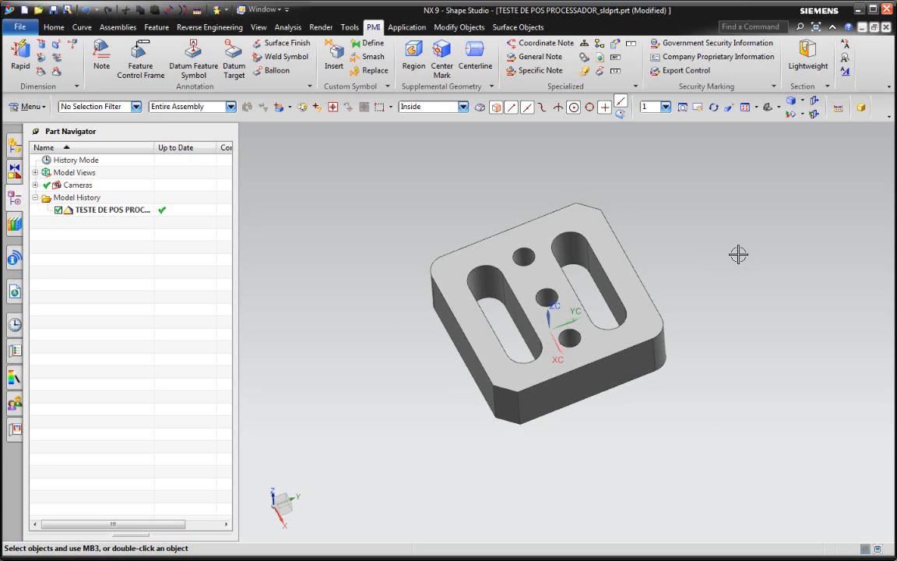
{"action": "middle_click_drag", "start_coordinate": [659, 328], "coordinate": [671, 309]}
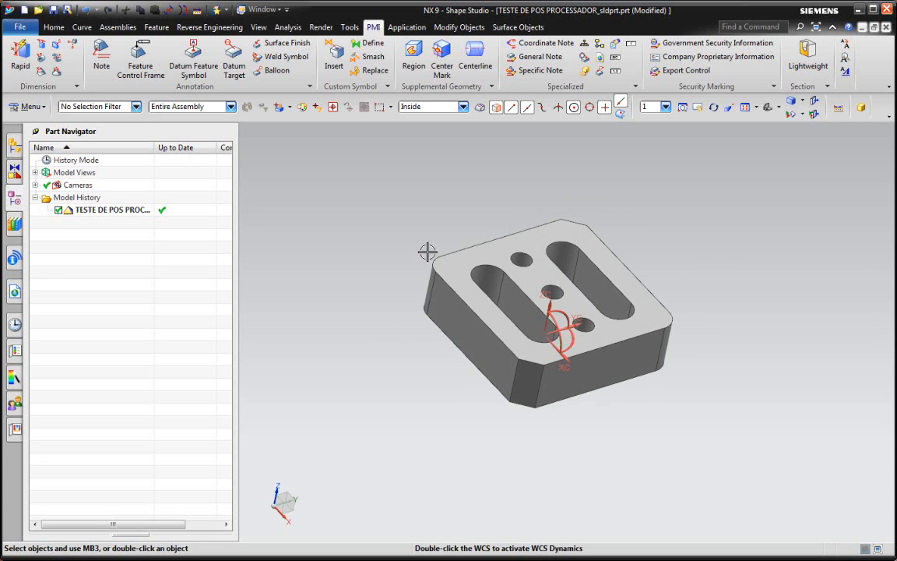
{"action": "middle_click_drag", "start_coordinate": [283, 257], "coordinate": [312, 233]}
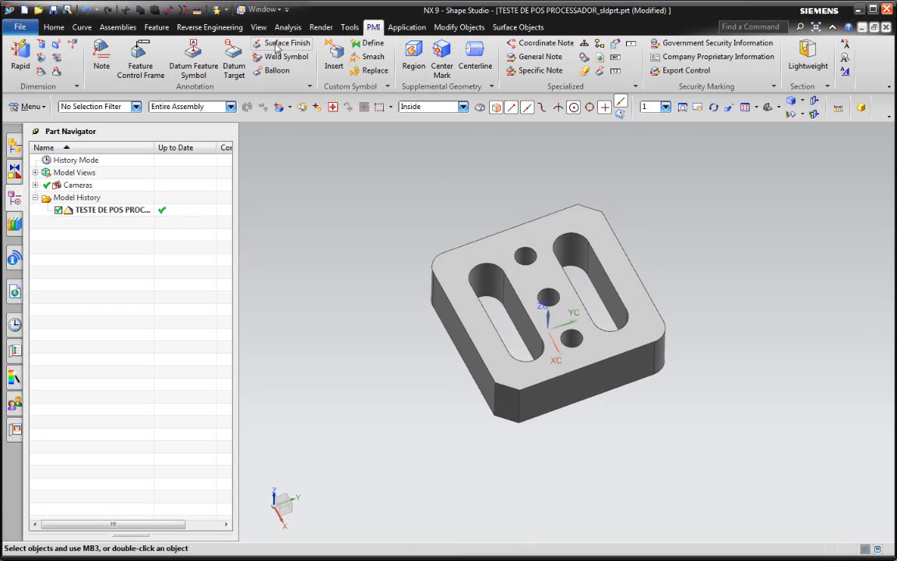
{"action": "mouse_move", "coordinate": [410, 294]}
{"action": "middle_mouse_down"}
{"action": "mouse_move", "coordinate": [407, 278]}
{"action": "mouse_move", "coordinate": [410, 286]}
{"action": "middle_mouse_up"}
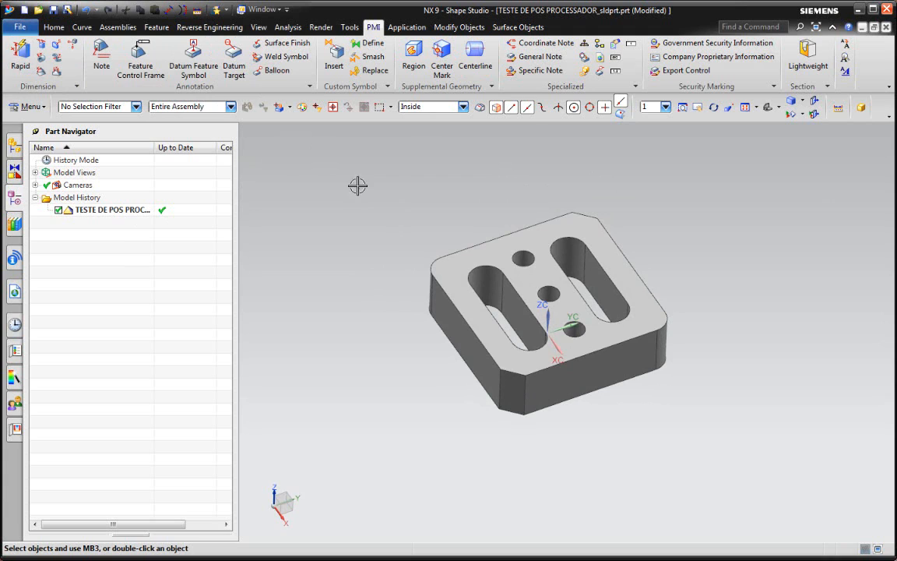
Step: Preview the part through the Top, Right, Left, Isometric and Trimetric cameras, and fit the part in view
{"action": "left_click", "coordinate": [35, 185]}
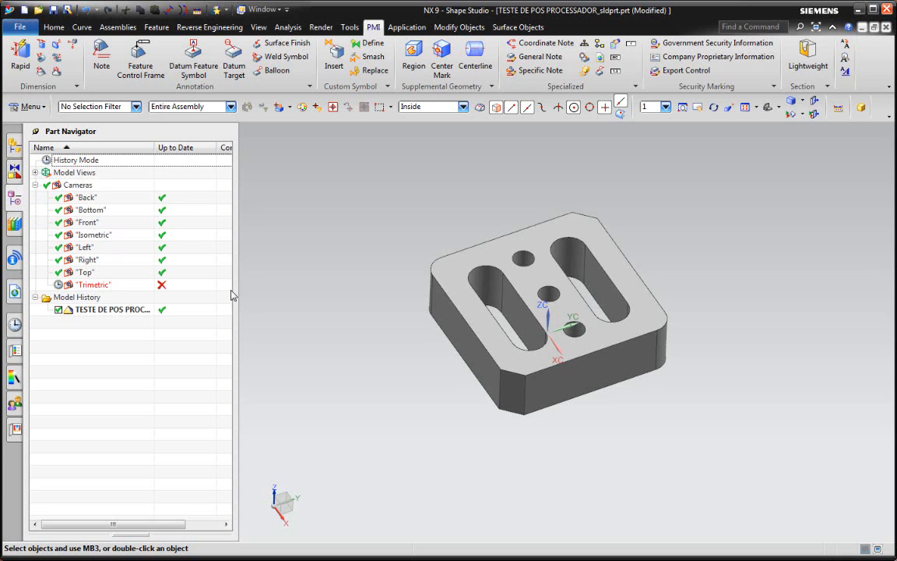
{"action": "key", "text": "ctrl+alt+t"}
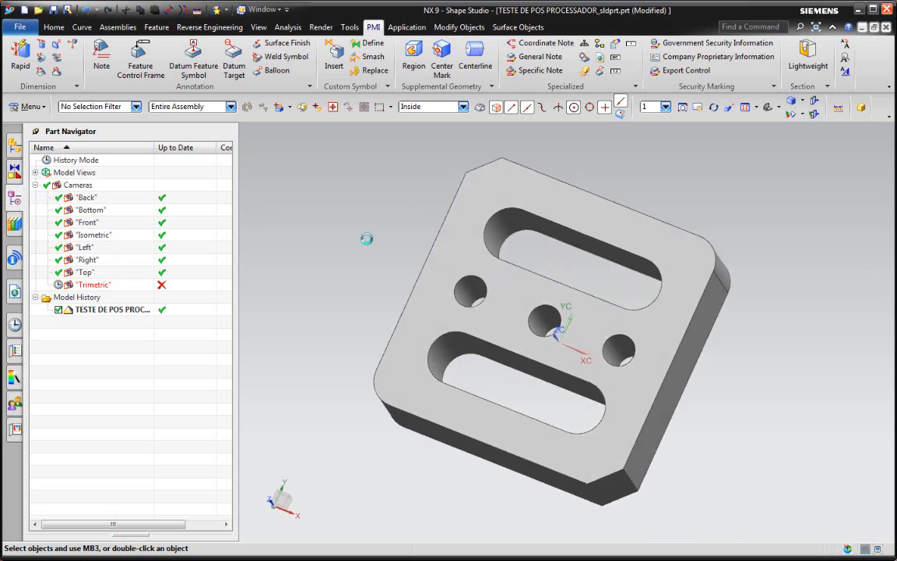
{"action": "double_click", "coordinate": [86, 272]}
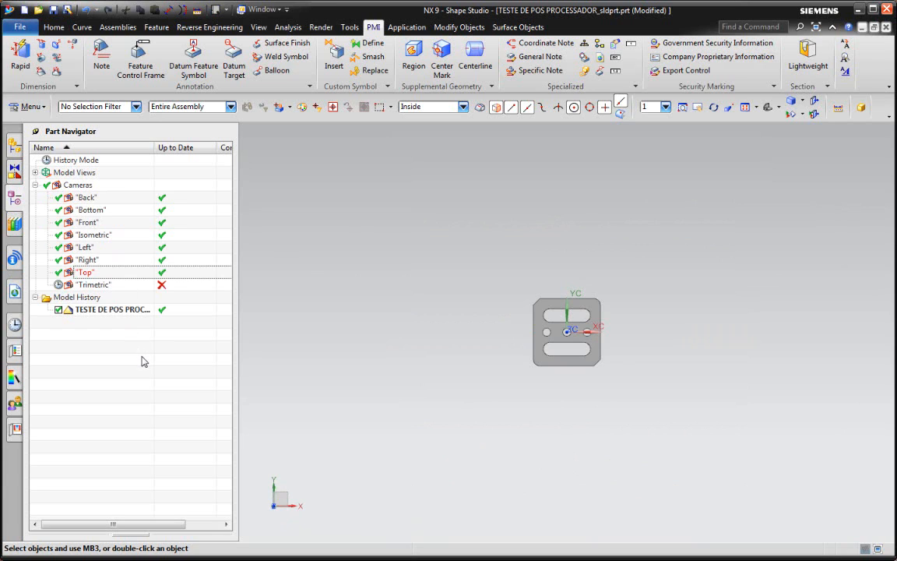
{"action": "double_click", "coordinate": [88, 260]}
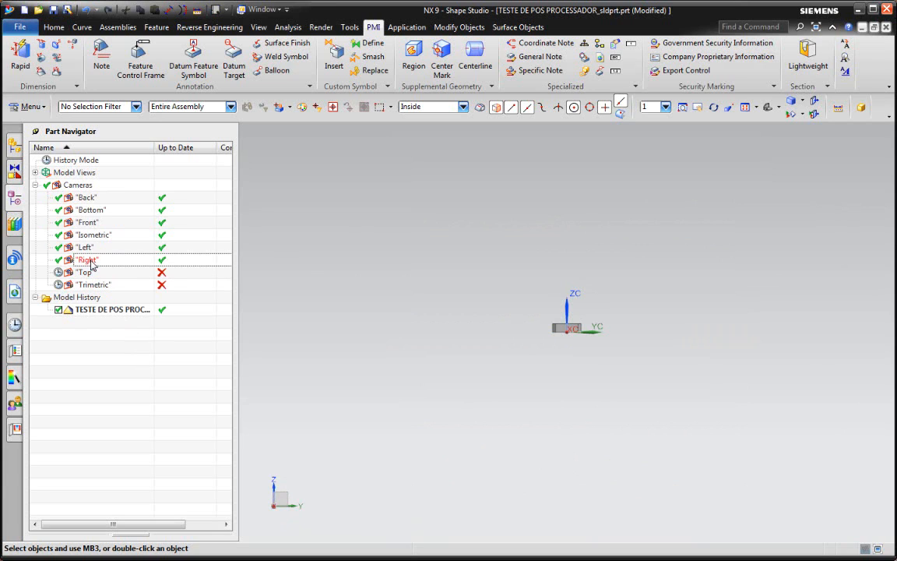
{"action": "double_click", "coordinate": [86, 247]}
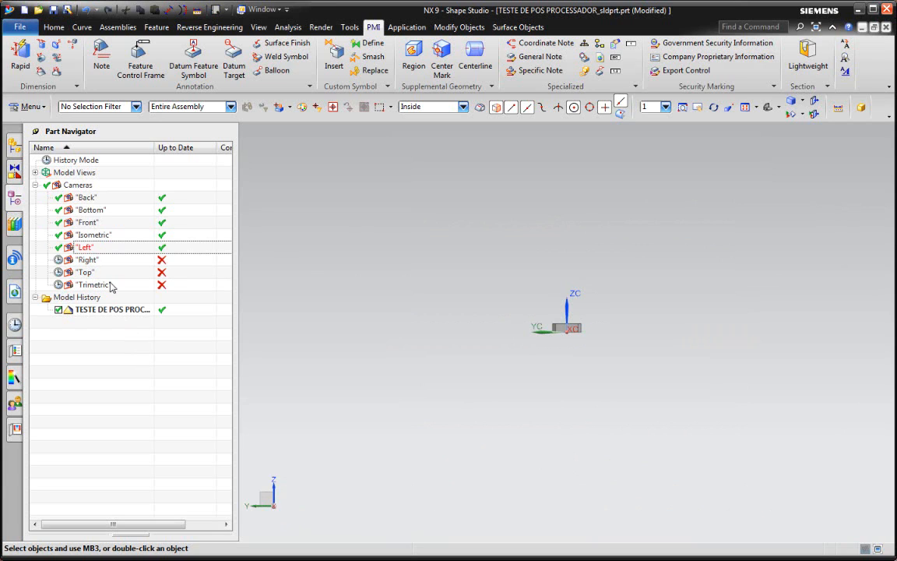
{"action": "double_click", "coordinate": [100, 237]}
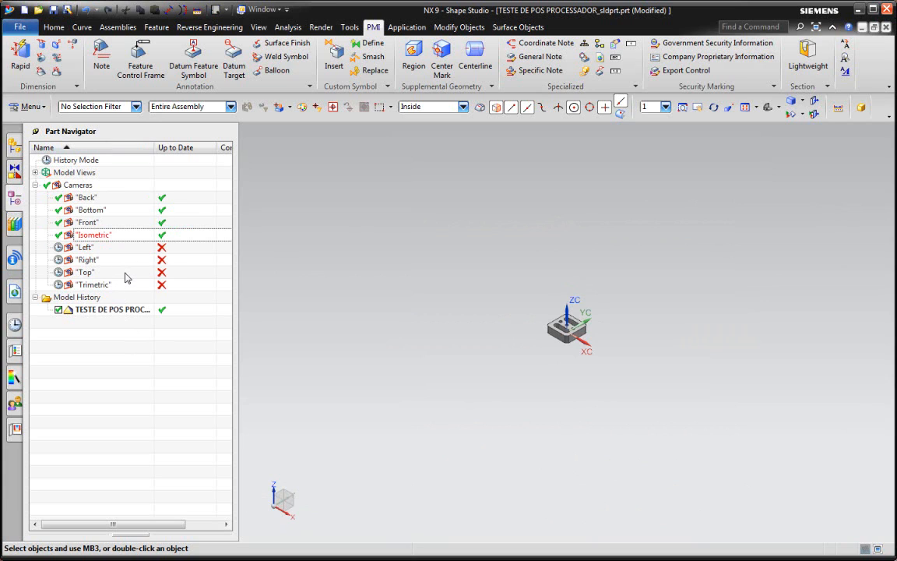
{"action": "double_click", "coordinate": [104, 285]}
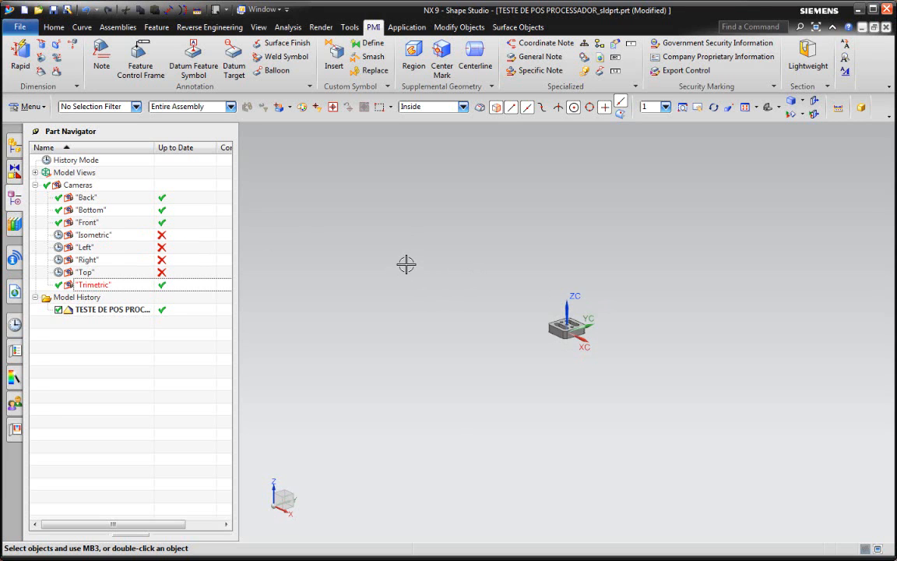
{"action": "key", "text": "ctrl+f"}
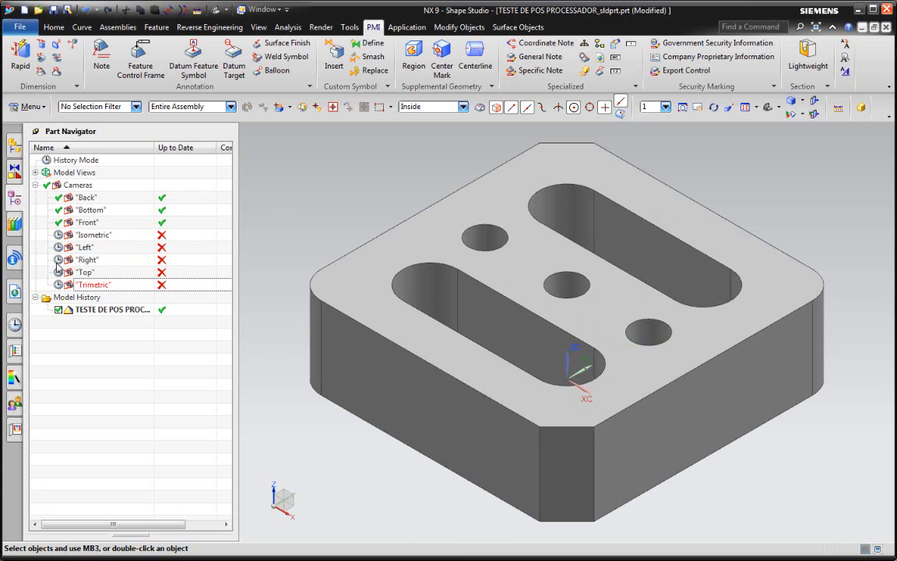
{"action": "left_click", "coordinate": [35, 185]}
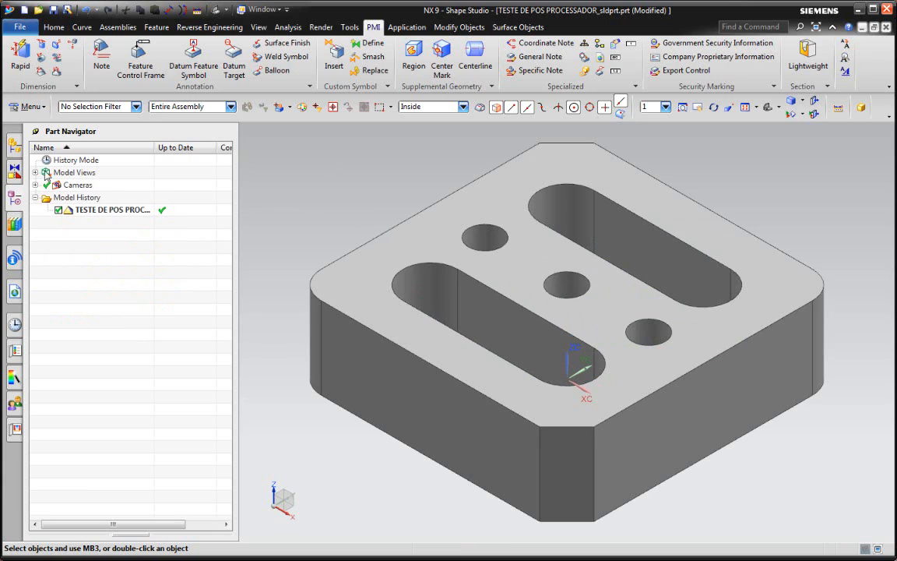
Step: List the model views, orient the part to the top, and make Top the work view
{"action": "left_click", "coordinate": [35, 172]}
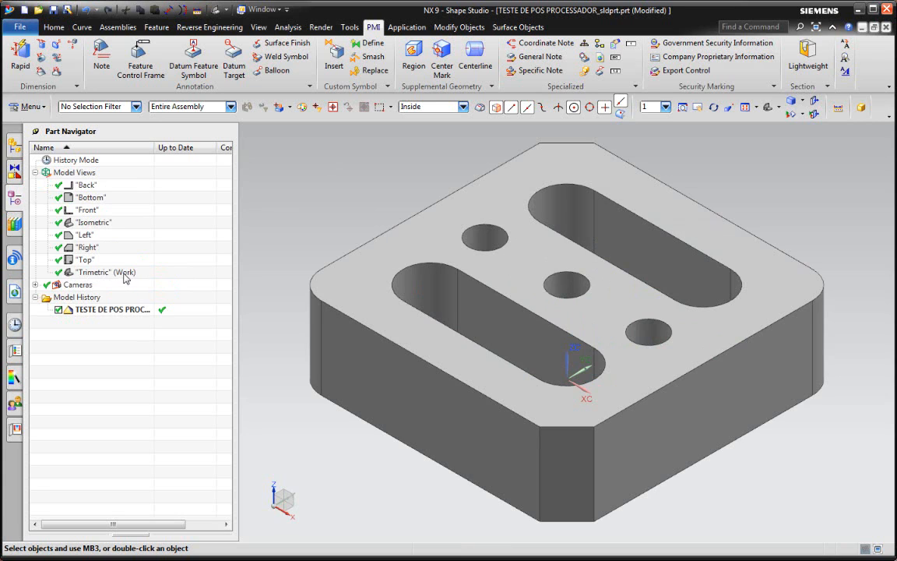
{"action": "scroll", "coordinate": [570, 282], "scroll_direction": "down", "scroll_amount": 3}
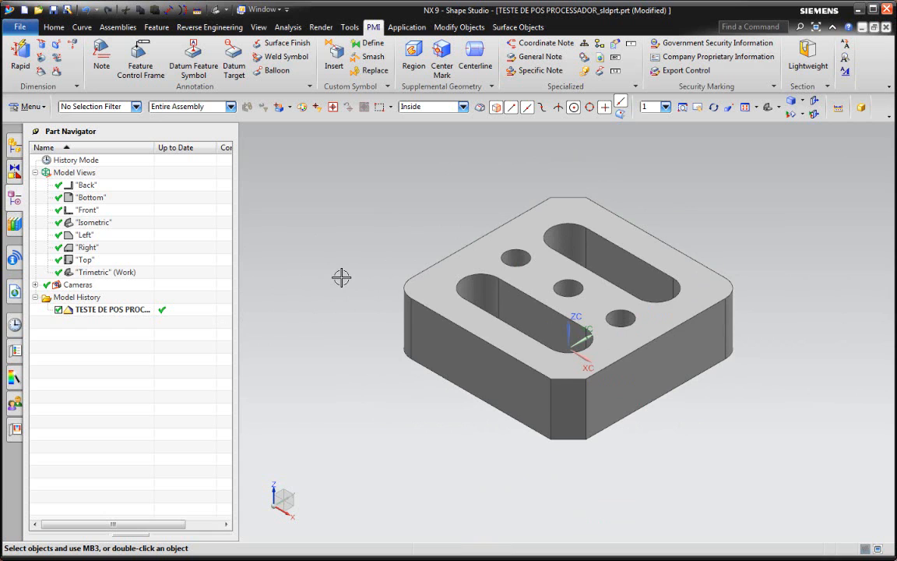
{"action": "key", "text": "ctrl+alt+t"}
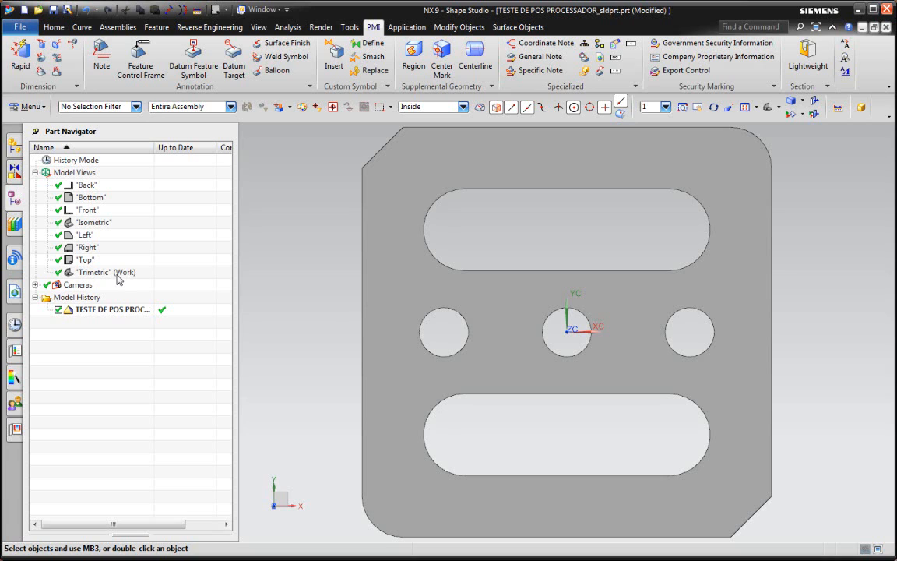
{"action": "double_click", "coordinate": [87, 260]}
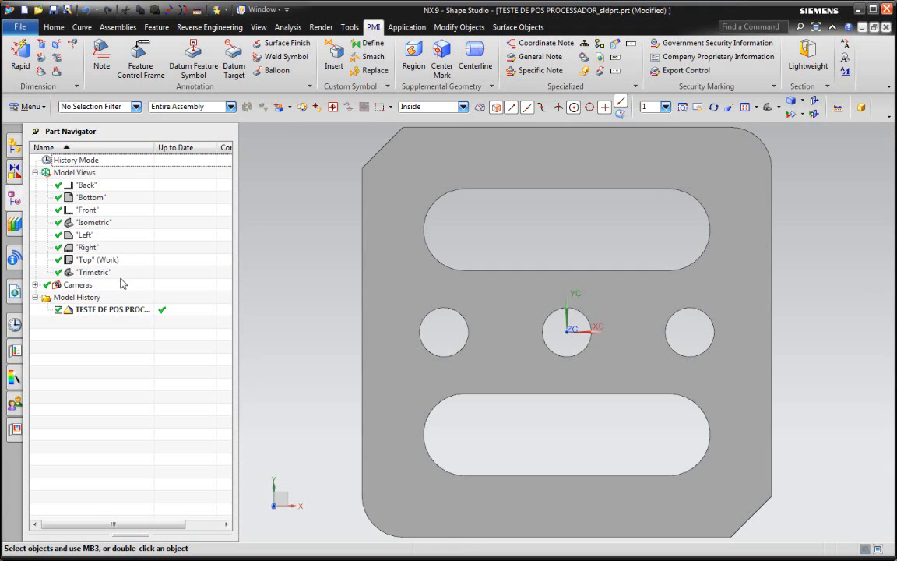
{"action": "scroll", "coordinate": [527, 296], "scroll_direction": "up", "scroll_amount": 1}
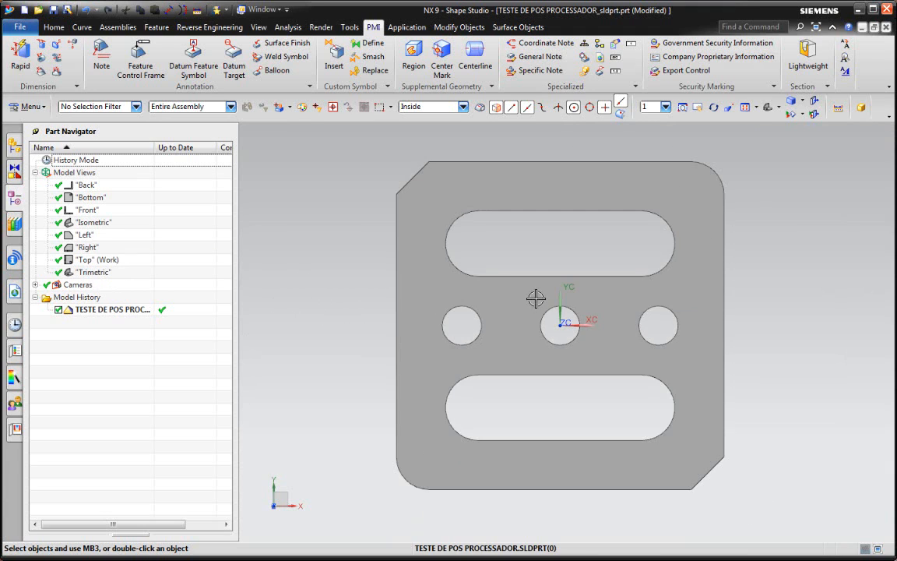
Step: Add a PMI Rapid Dimension for the length of the plate's straight upper back-left edge and place it outside the plate
{"action": "middle_click_drag", "start_coordinate": [488, 353], "coordinate": [467, 305]}
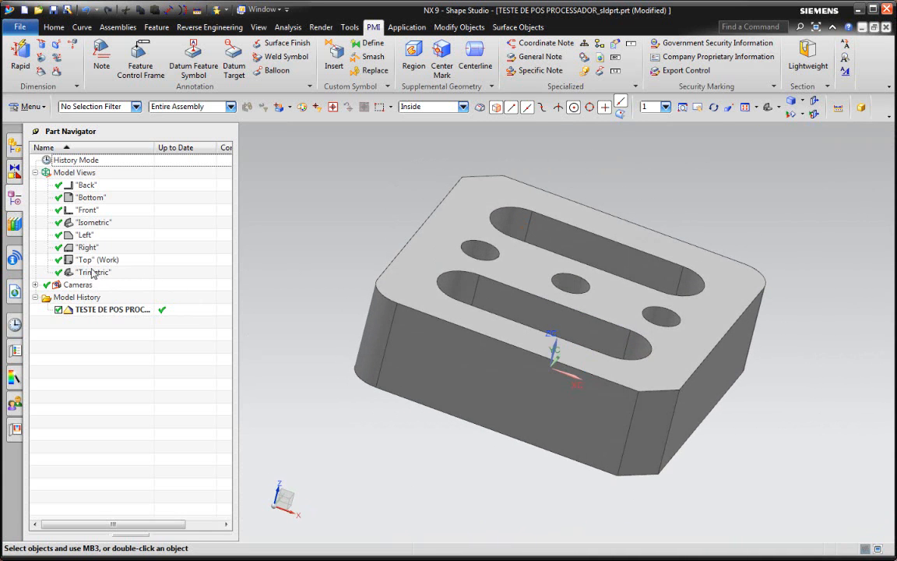
{"action": "middle_click_drag", "start_coordinate": [502, 243], "coordinate": [549, 274]}
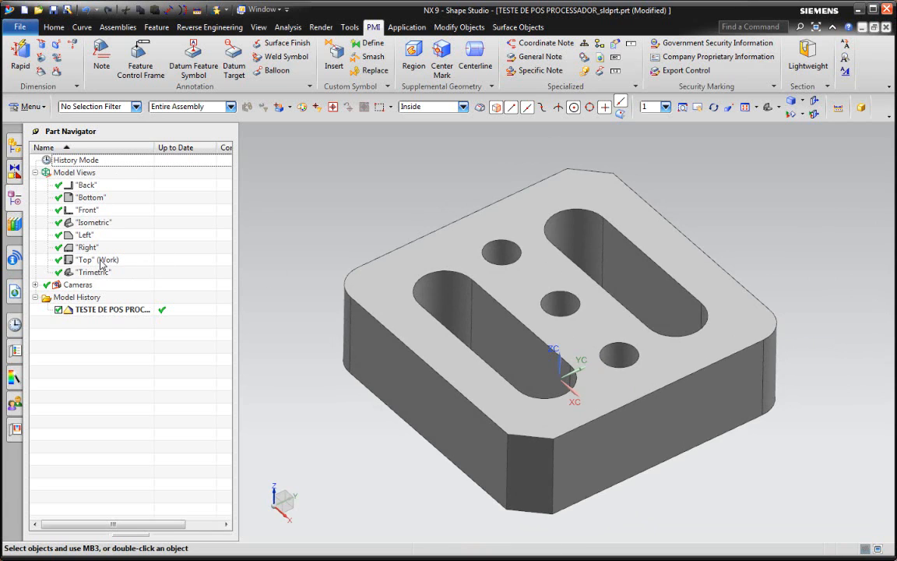
{"action": "left_click", "coordinate": [20, 49]}
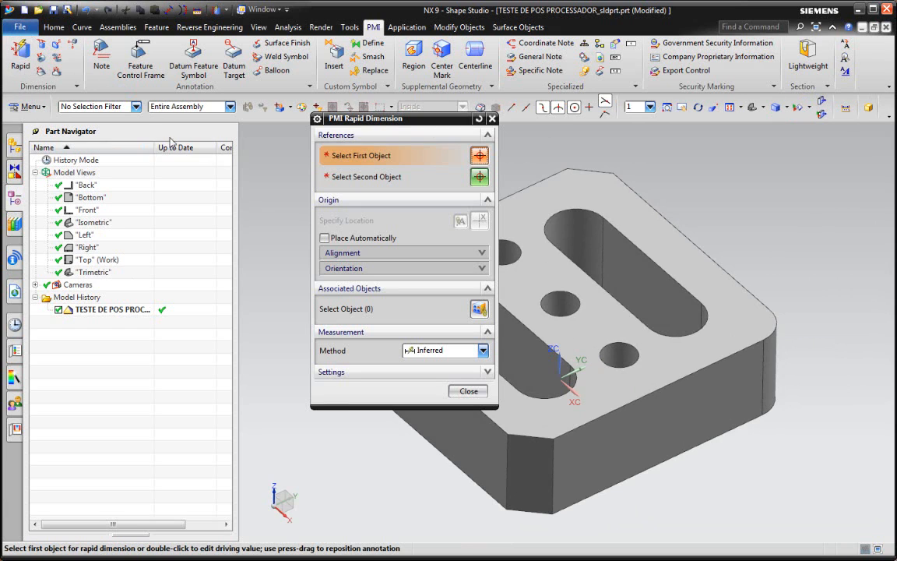
{"action": "left_click_drag", "start_coordinate": [426, 125], "coordinate": [251, 135]}
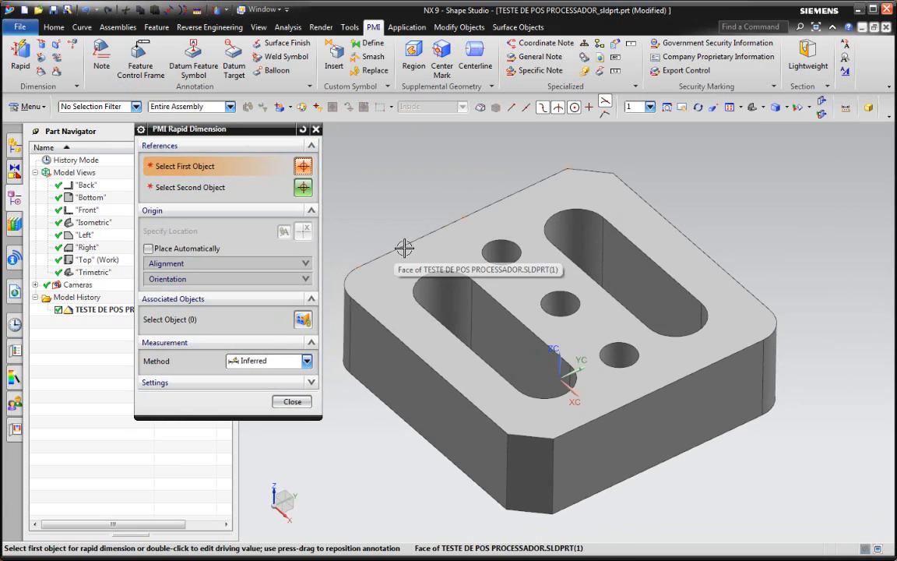
{"action": "left_click", "coordinate": [358, 263]}
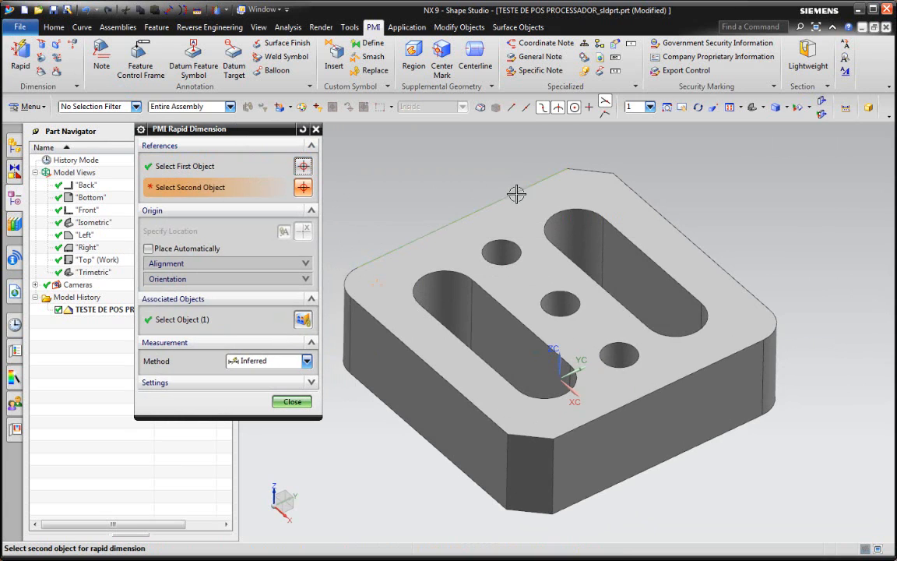
{"action": "left_click", "coordinate": [566, 169]}
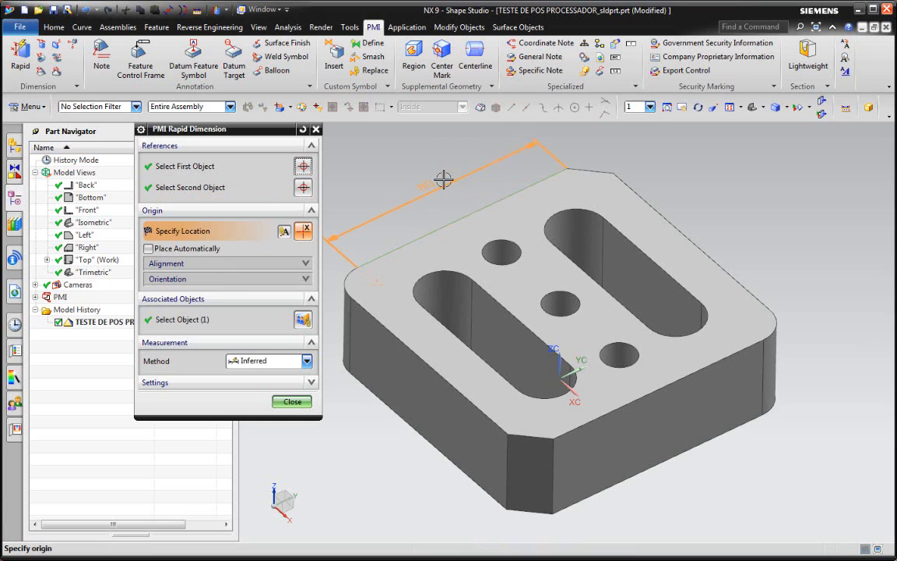
{"action": "left_click", "coordinate": [440, 183]}
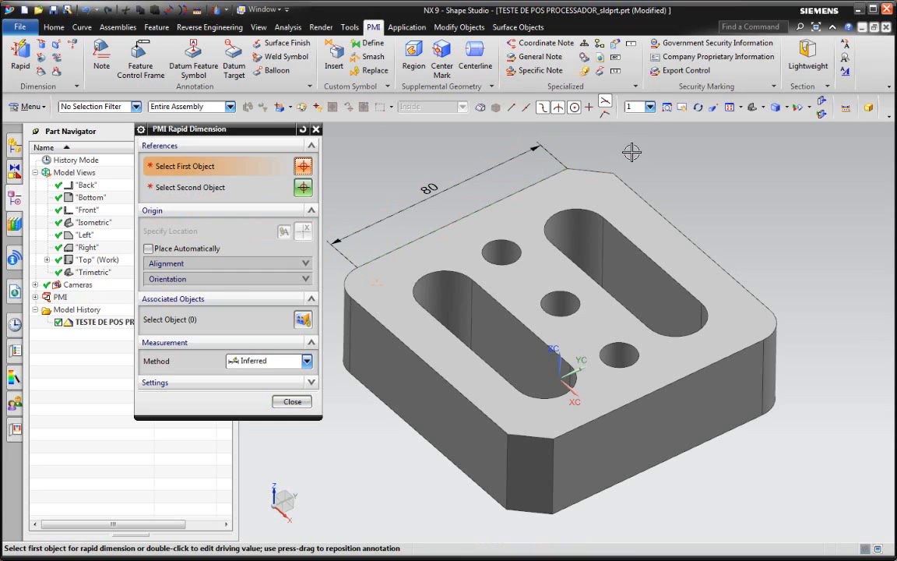
Step: Dimension the distance between the plate's back-left and front-right upper edges, placing it outside the back-right side
{"action": "left_click", "coordinate": [556, 172]}
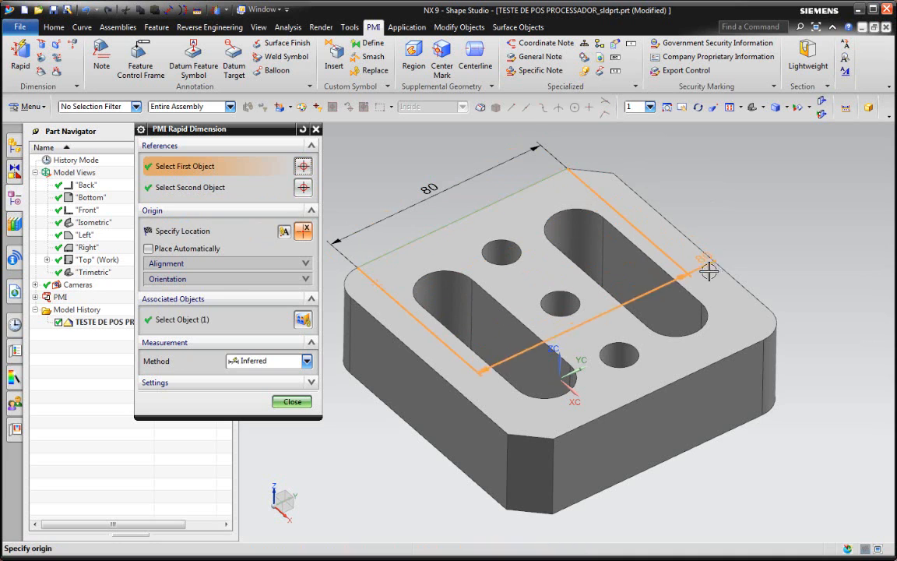
{"action": "left_click", "coordinate": [741, 342]}
{"action": "left_click", "coordinate": [740, 342]}
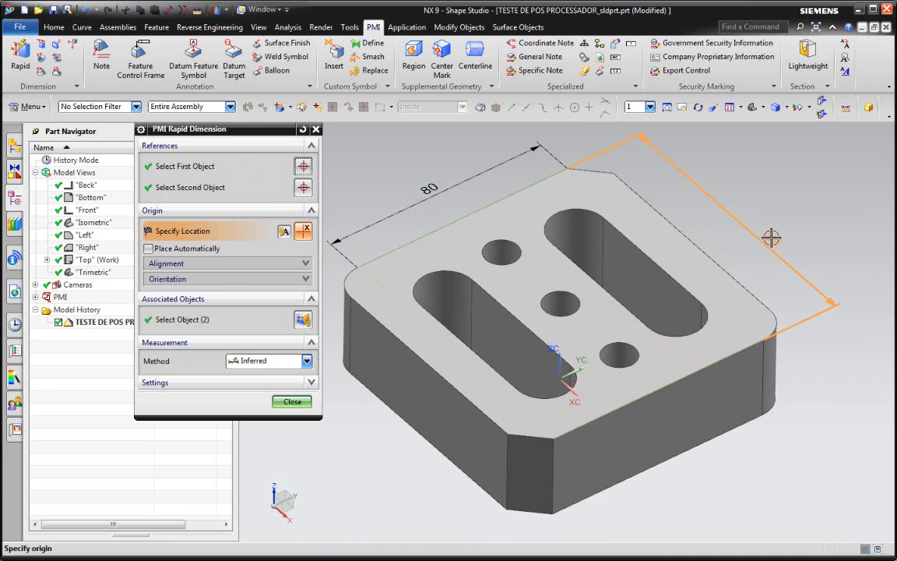
{"action": "left_click", "coordinate": [766, 228]}
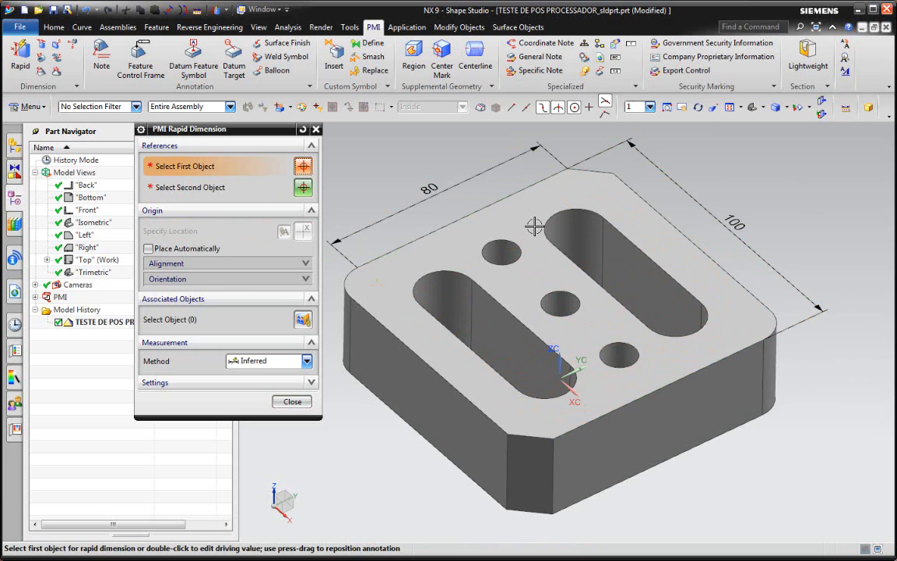
Step: Add PMI diameter dimensions to the backmost small hole and the front rounded end of the back-right slot, placing both outside the plate
{"action": "left_click", "coordinate": [499, 253]}
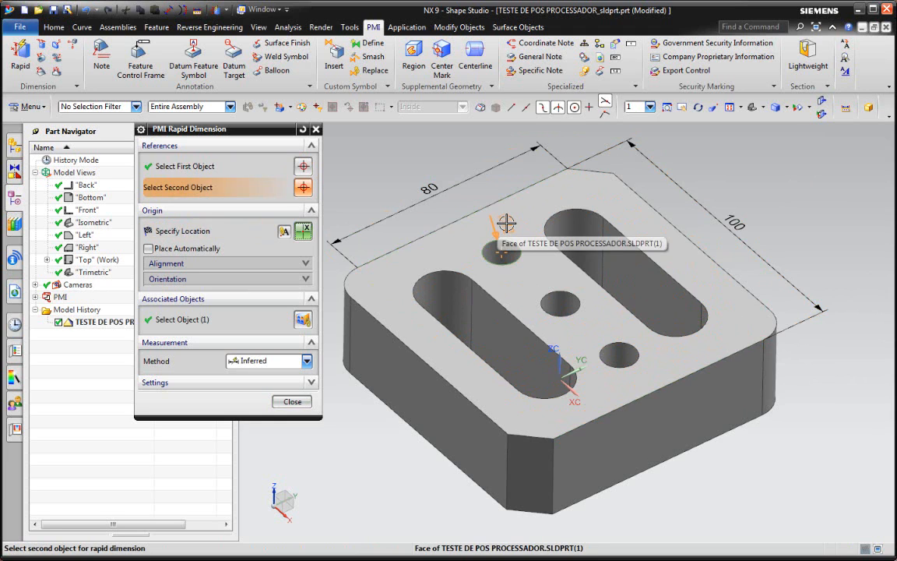
{"action": "left_click", "coordinate": [385, 183]}
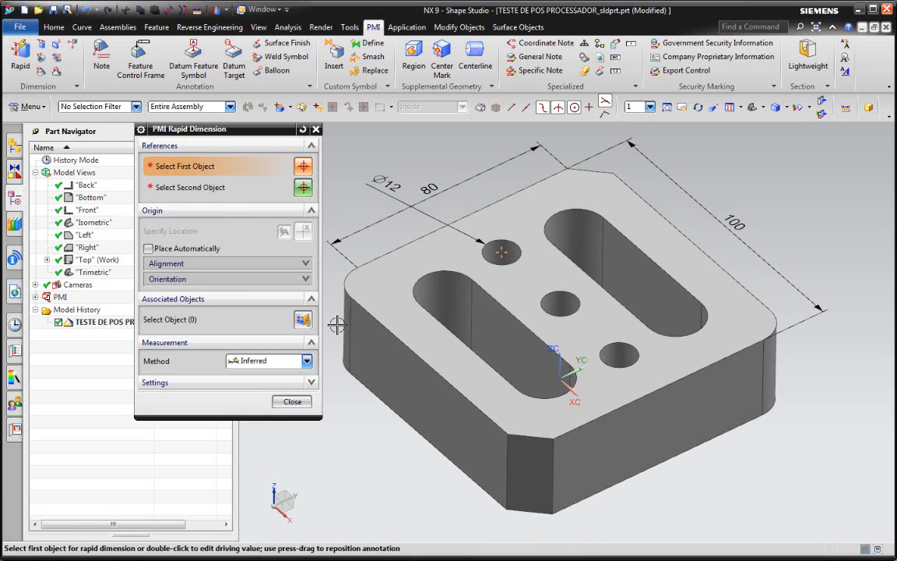
{"action": "left_click", "coordinate": [579, 229]}
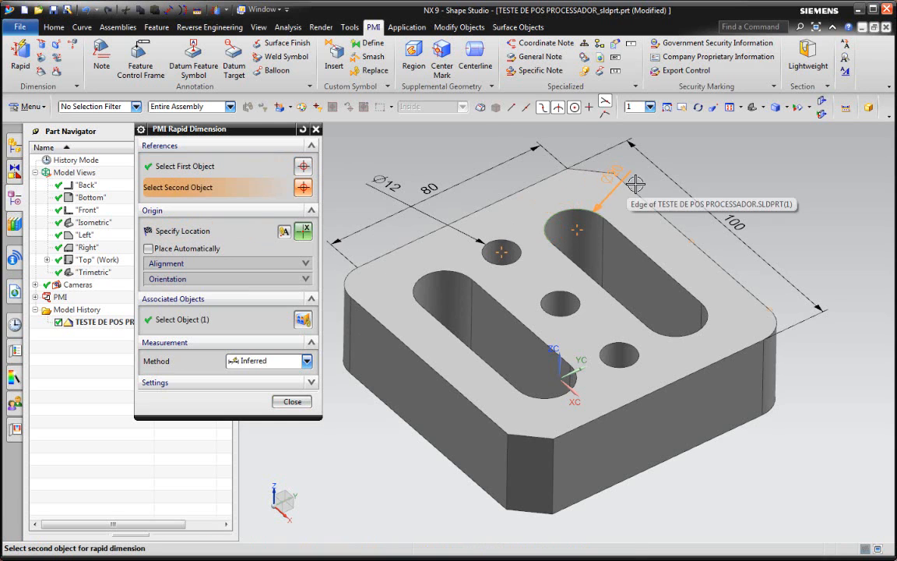
{"action": "left_click", "coordinate": [303, 129]}
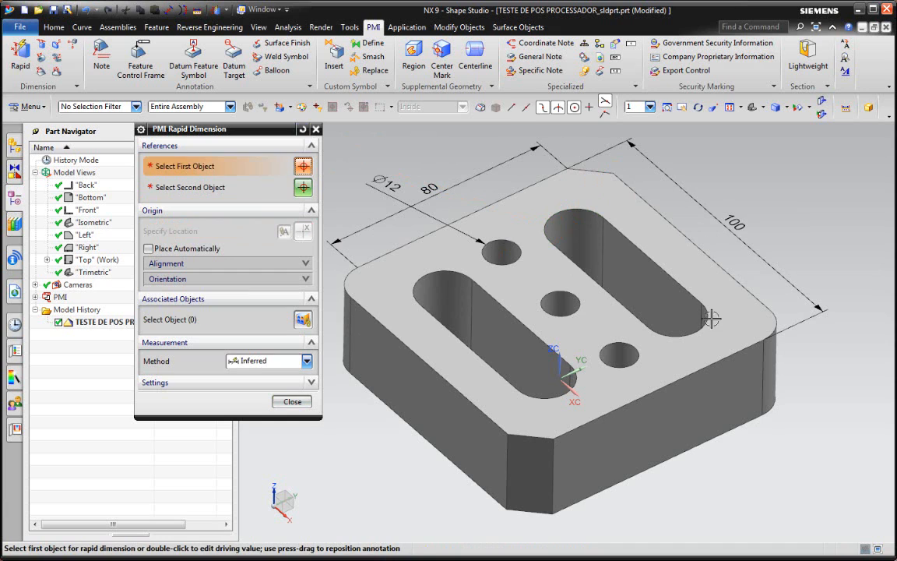
{"action": "left_click", "coordinate": [679, 324]}
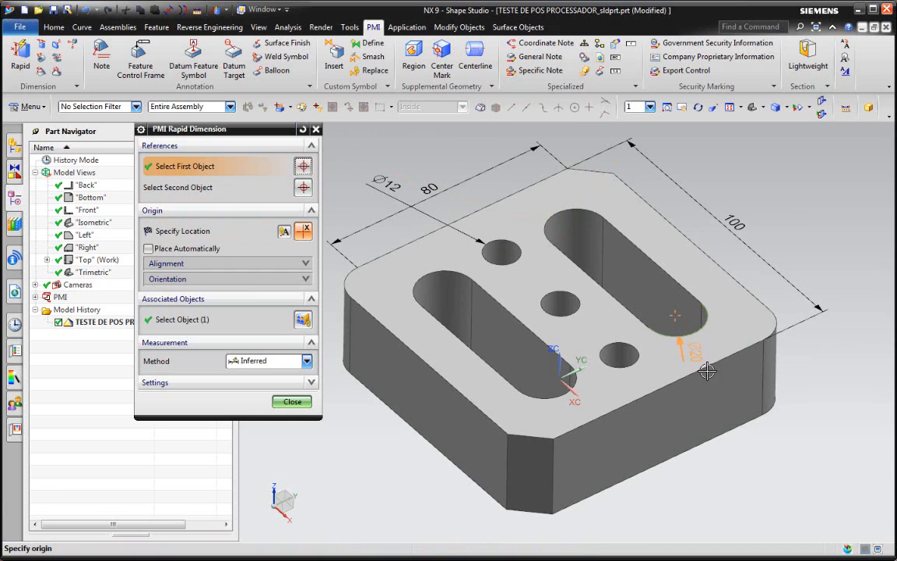
{"action": "left_click", "coordinate": [760, 467]}
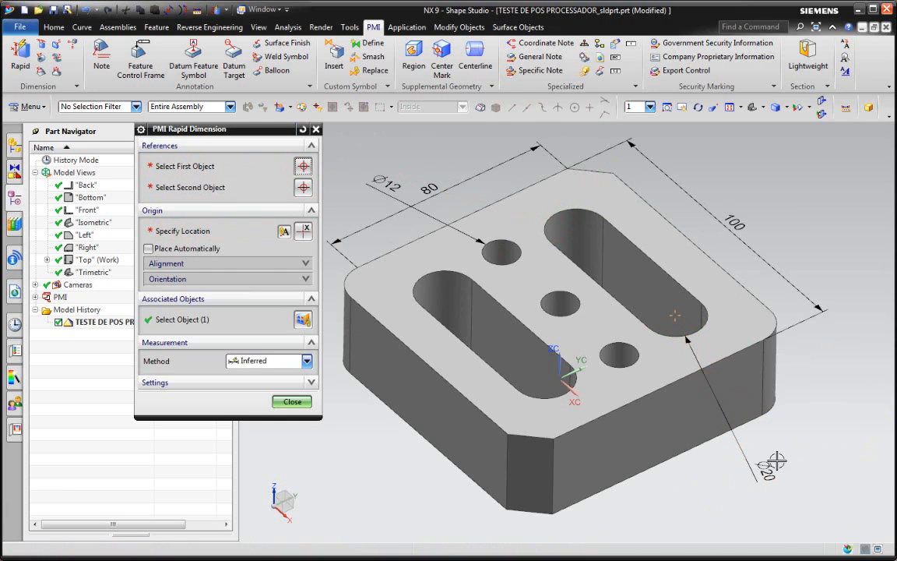
{"action": "left_click", "coordinate": [292, 401]}
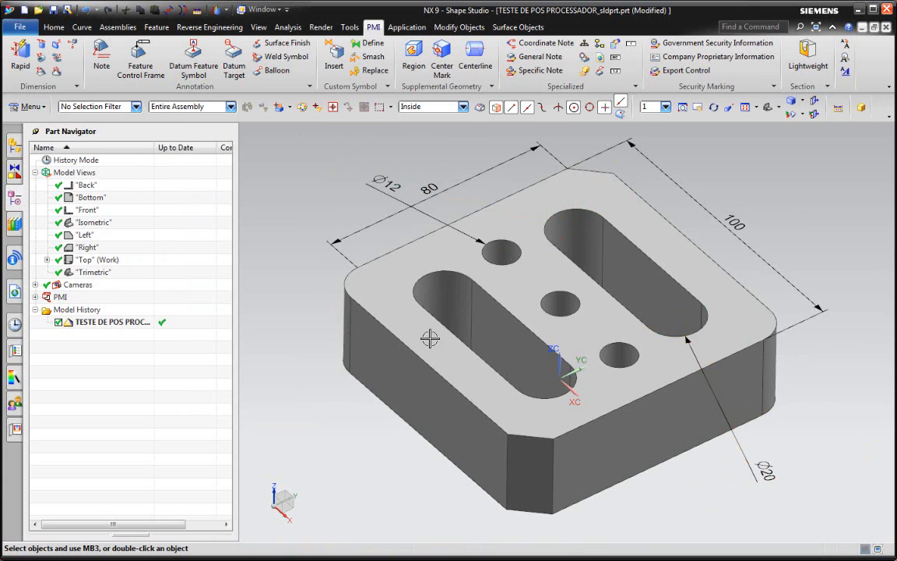
Step: Examine the annotated plate and list the dimensions stored under the Top model view
{"action": "scroll", "coordinate": [511, 271], "scroll_direction": "down", "scroll_amount": 3}
{"action": "middle_click_drag", "start_coordinate": [512, 271], "coordinate": [499, 257]}
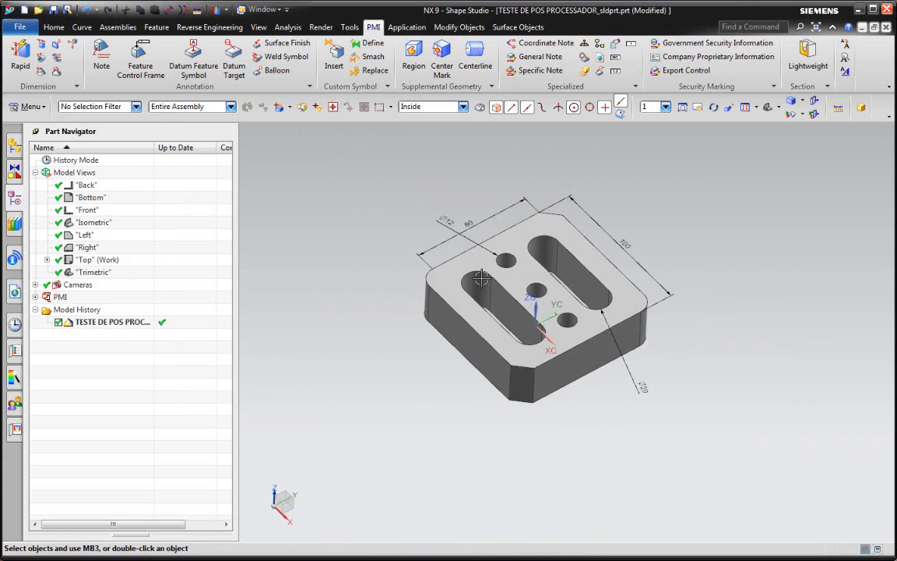
{"action": "left_click", "coordinate": [113, 261]}
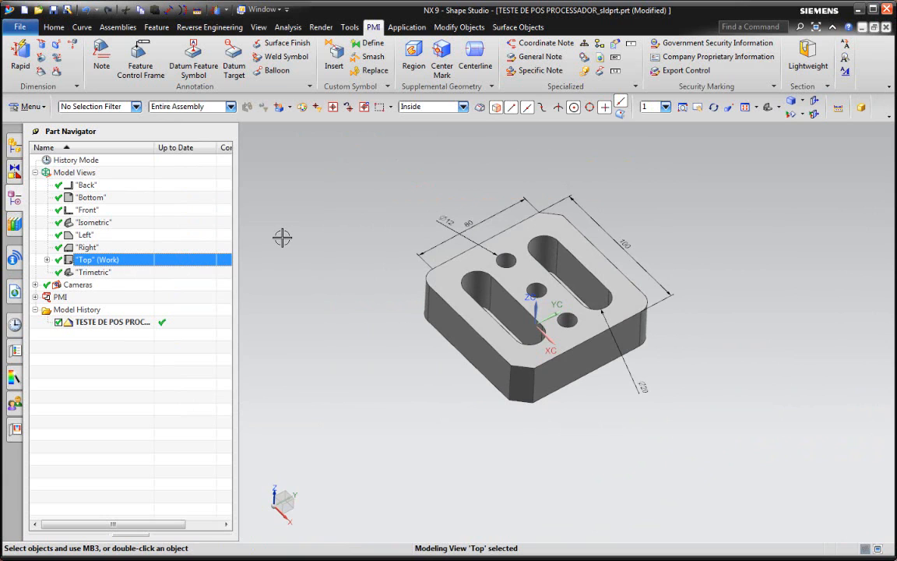
{"action": "left_click", "coordinate": [47, 260]}
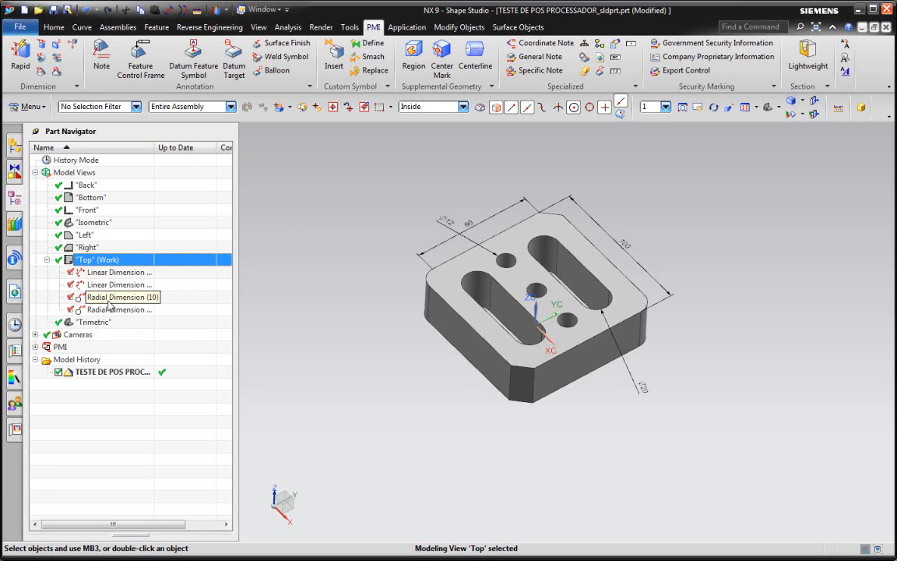
{"action": "left_click", "coordinate": [47, 260]}
{"action": "middle_click_drag", "start_coordinate": [419, 151], "coordinate": [485, 179]}
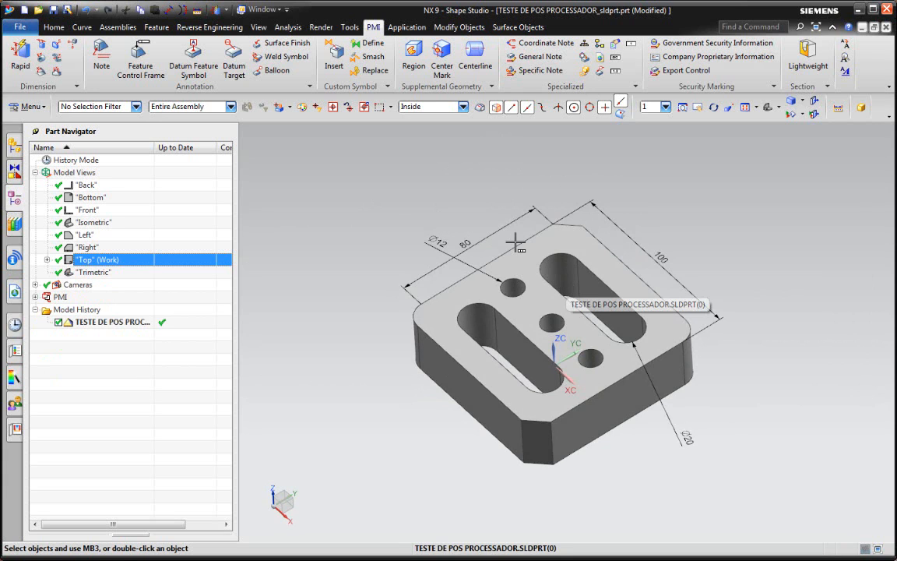
Step: Start saving the part under a different name and browse to D:\3DVS_CURSOS\Cursos_NX\CAD\Aulas
{"action": "left_click", "coordinate": [20, 26]}
{"action": "mouse_move", "coordinate": [33, 102]}
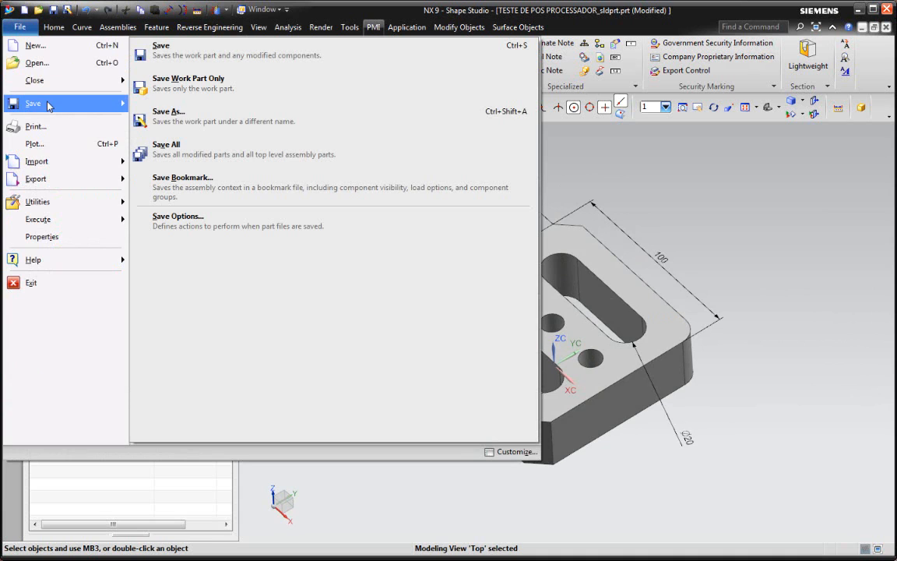
{"action": "left_click", "coordinate": [186, 121]}
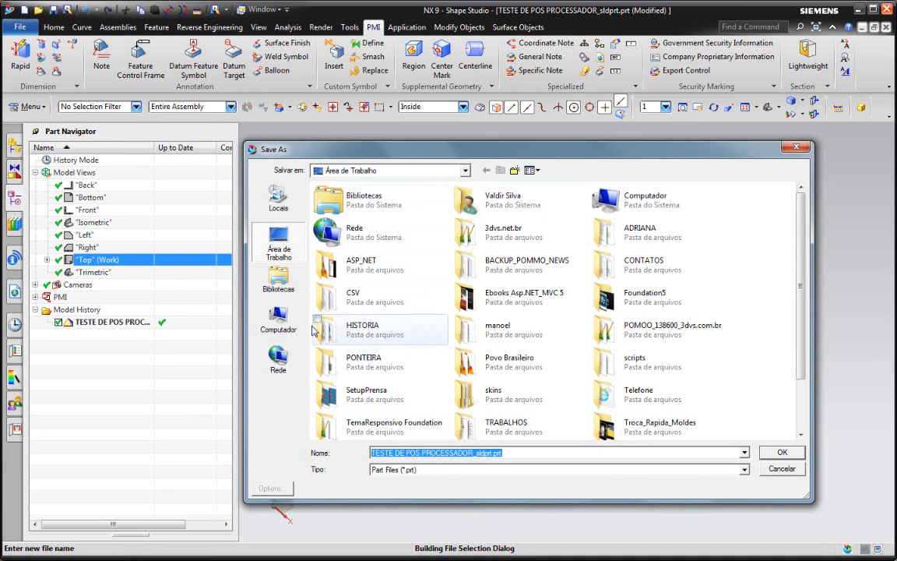
{"action": "left_click", "coordinate": [278, 319]}
{"action": "double_click", "coordinate": [434, 196]}
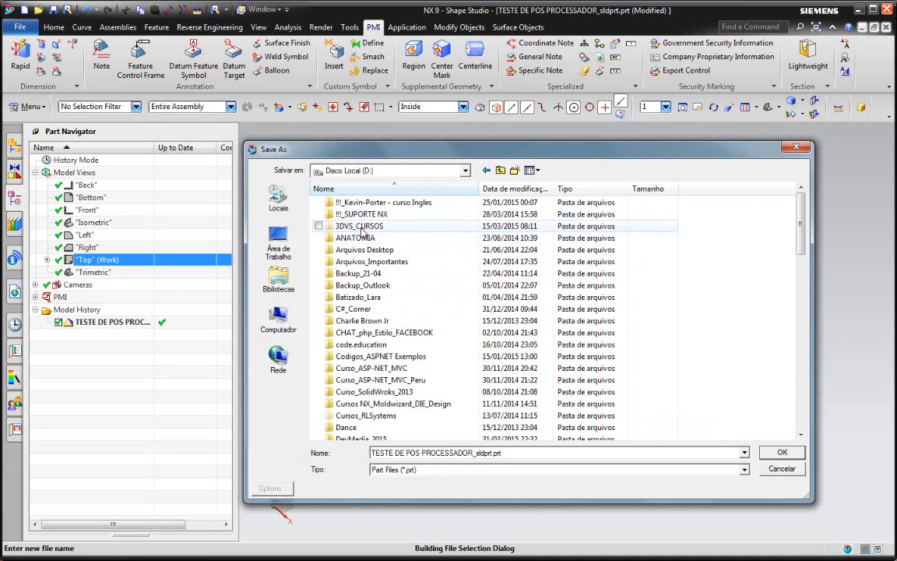
{"action": "double_click", "coordinate": [360, 227]}
{"action": "double_click", "coordinate": [360, 226]}
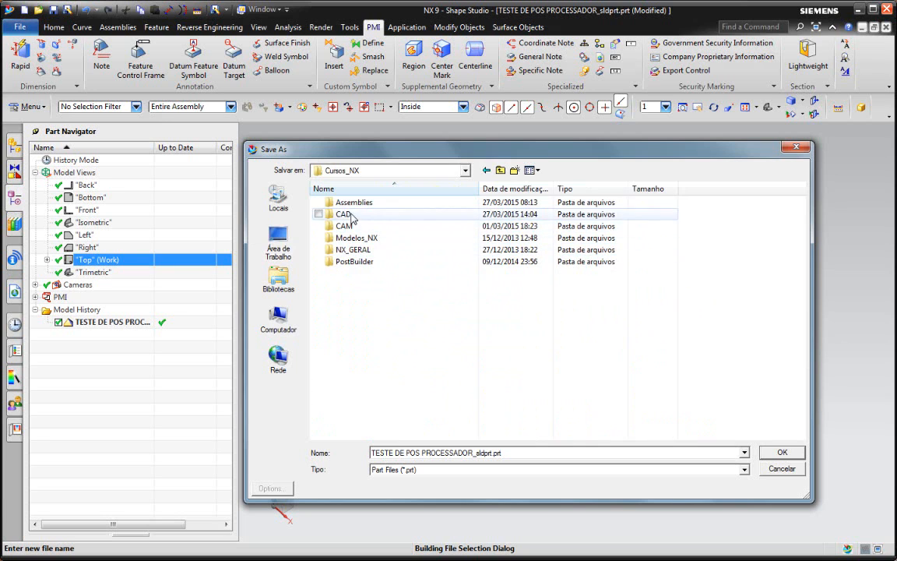
{"action": "double_click", "coordinate": [344, 214]}
{"action": "double_click", "coordinate": [344, 203]}
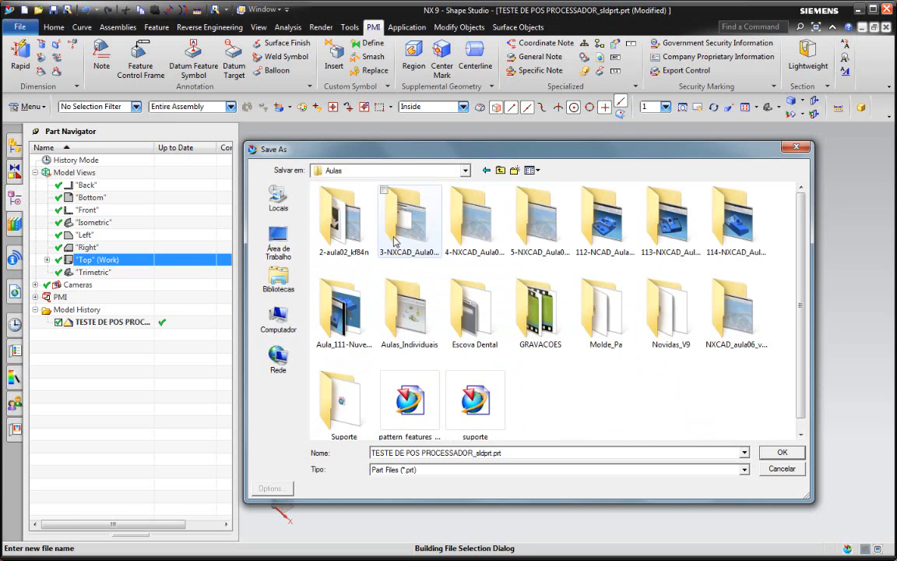
Step: Create a new folder named Aula115 inside Aulas and open it as the save location
{"action": "left_click", "coordinate": [514, 171]}
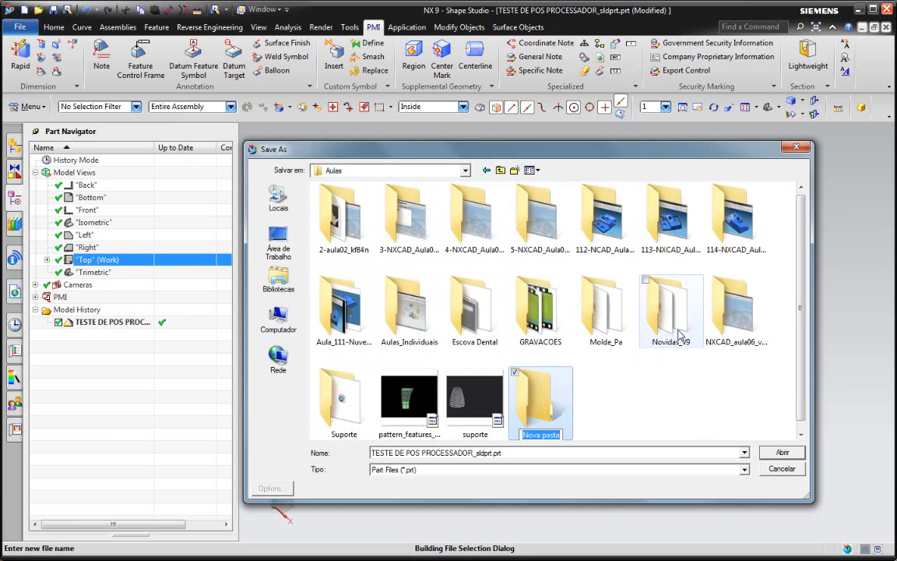
{"action": "type", "text": "Aula115"}
{"action": "key", "text": "Return"}
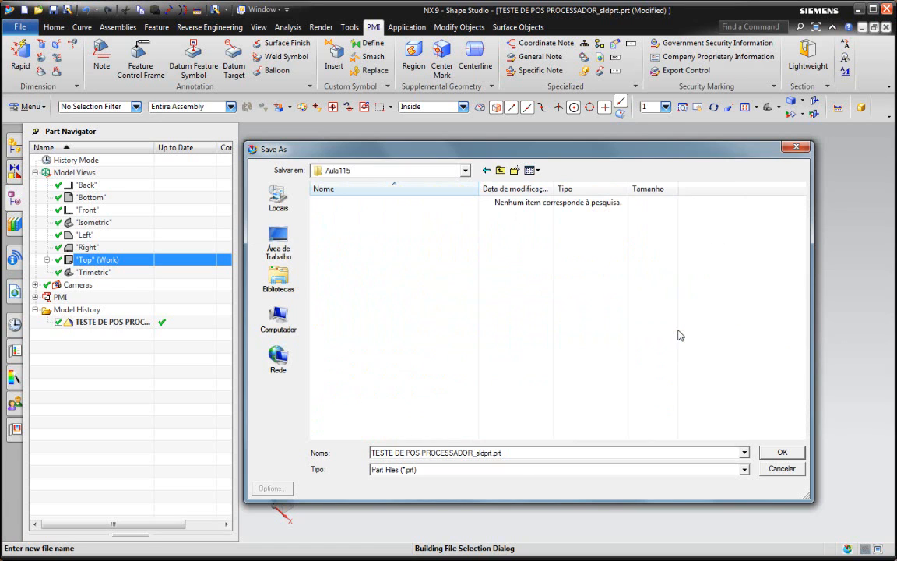
Step: Replace the file name with EspelhoCotas.prt and save the part in the Aula115 folder
{"action": "left_click", "coordinate": [478, 466]}
{"action": "left_click", "coordinate": [487, 452]}
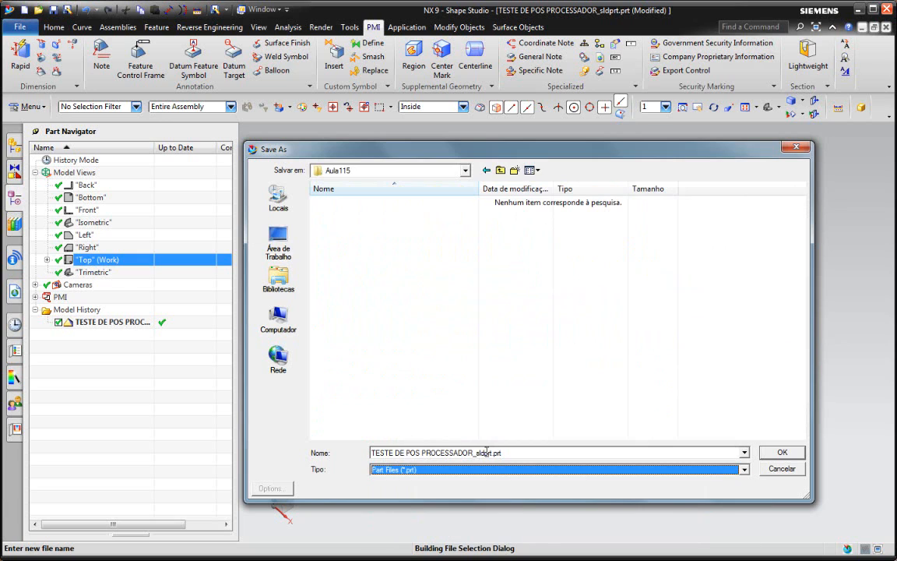
{"action": "left_click_drag", "start_coordinate": [502, 452], "coordinate": [373, 452]}
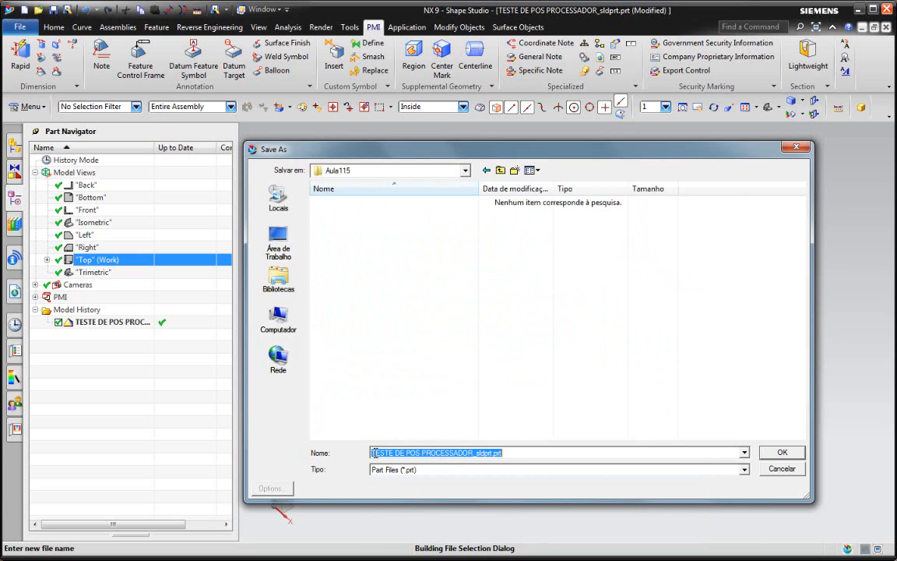
{"action": "left_click", "coordinate": [477, 452]}
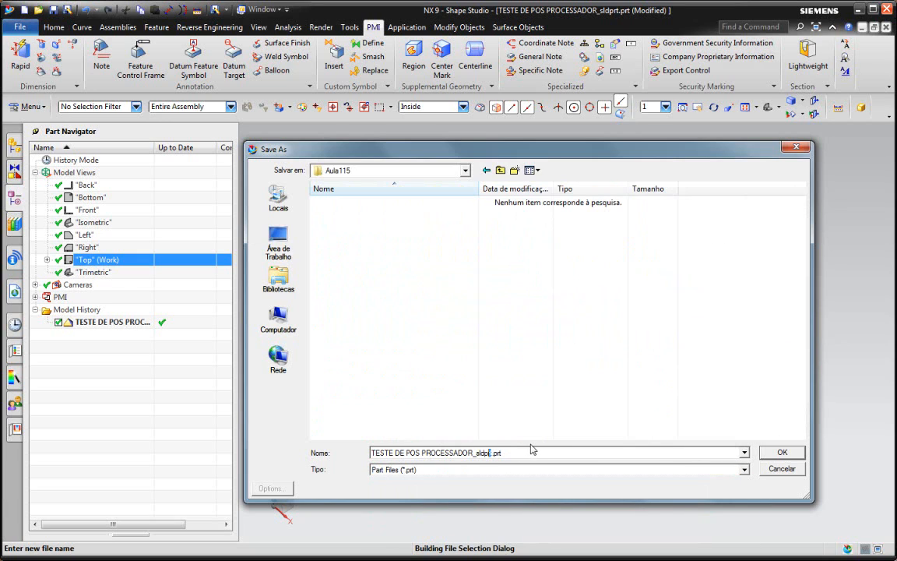
{"action": "key", "text": "shift+Left"}
{"action": "key", "text": "shift+Left"}
{"action": "key", "text": "shift+Left"}
{"action": "key", "text": "shift+Left"}
{"action": "key", "text": "shift+Left"}
{"action": "key", "text": "shift+Left"}
{"action": "key", "text": "shift+Left"}
{"action": "key", "text": "shift+Left"}
{"action": "key", "text": "shift+Left"}
{"action": "key", "text": "shift+Left"}
{"action": "key", "text": "shift+Left"}
{"action": "key", "text": "shift+Left"}
{"action": "key", "text": "shift+Left"}
{"action": "key", "text": "shift+Left"}
{"action": "key", "text": "shift+Left"}
{"action": "key", "text": "shift+Left"}
{"action": "key", "text": "shift+Left"}
{"action": "key", "text": "shift+Left"}
{"action": "key", "text": "shift+Left"}
{"action": "key", "text": "shift+Left"}
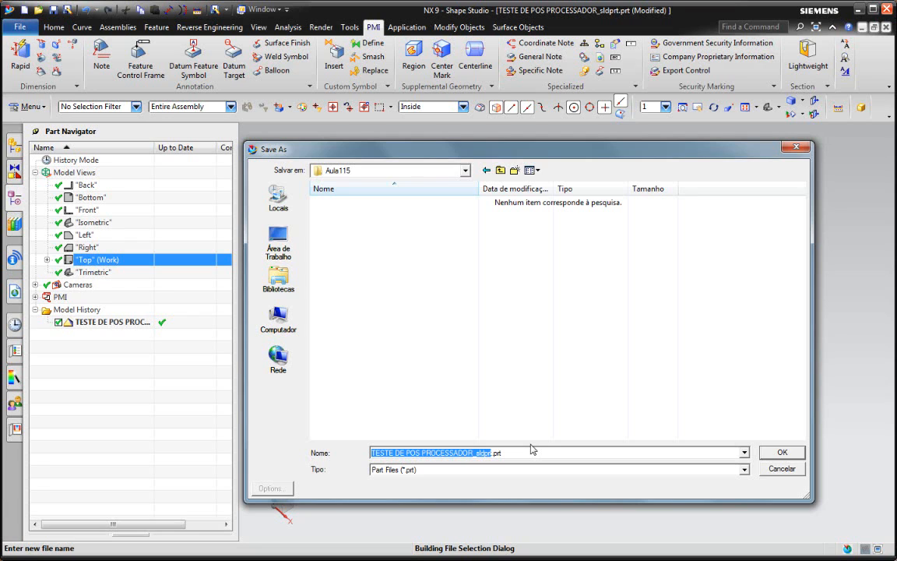
{"action": "type", "text": "P"}
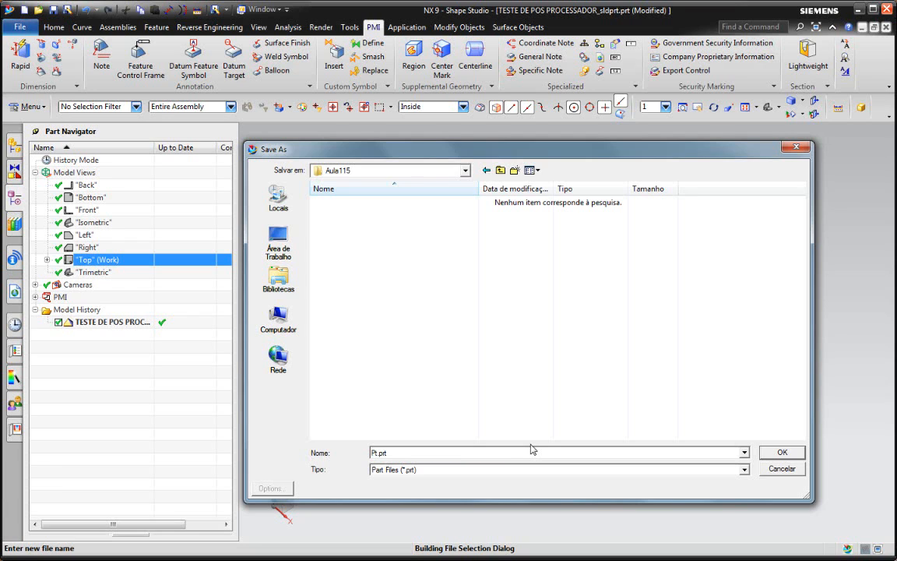
{"action": "type", "text": "M"}
{"action": "left_click", "coordinate": [801, 448]}
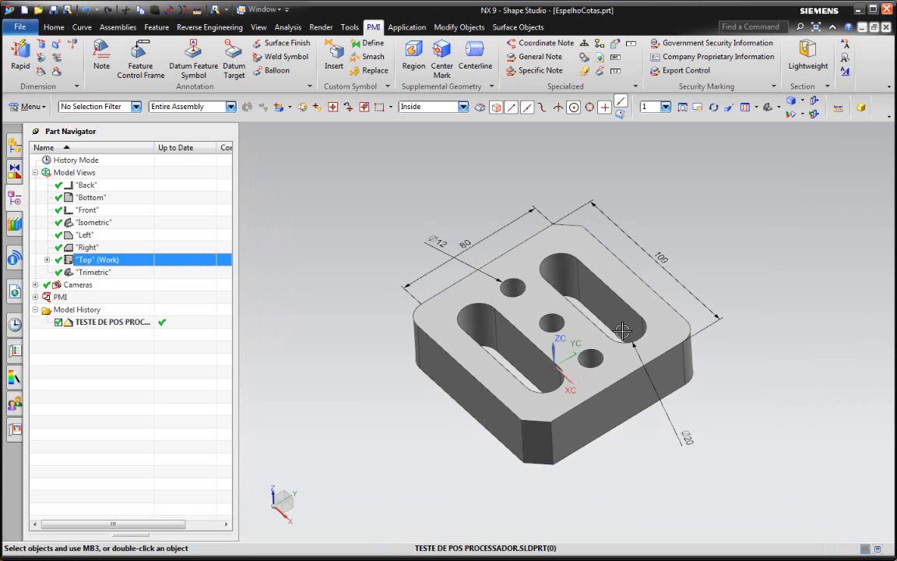
{"action": "mouse_move", "coordinate": [564, 278]}
{"action": "middle_mouse_down"}
{"action": "mouse_move", "coordinate": [571, 266]}
{"action": "mouse_move", "coordinate": [566, 275]}
{"action": "middle_mouse_up"}
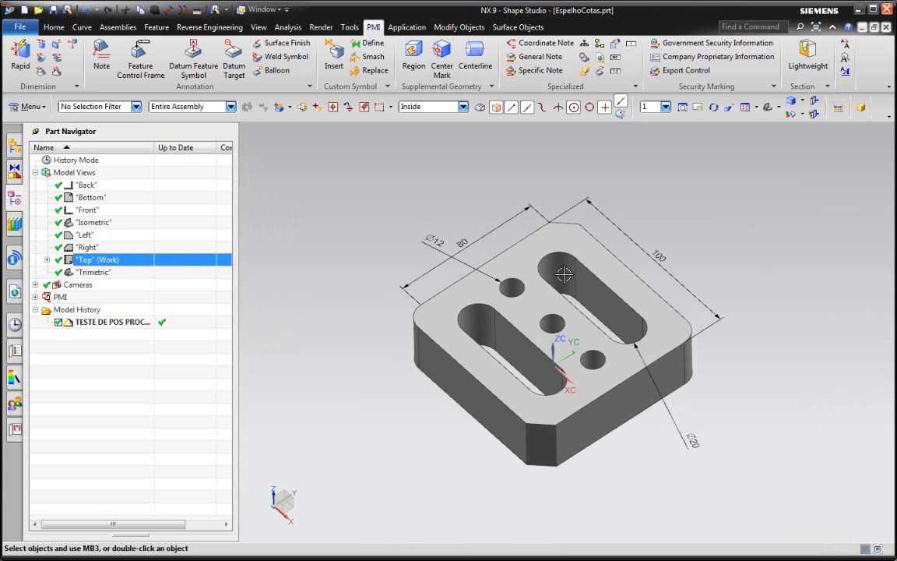
{"action": "key", "text": "ctrl+s"}
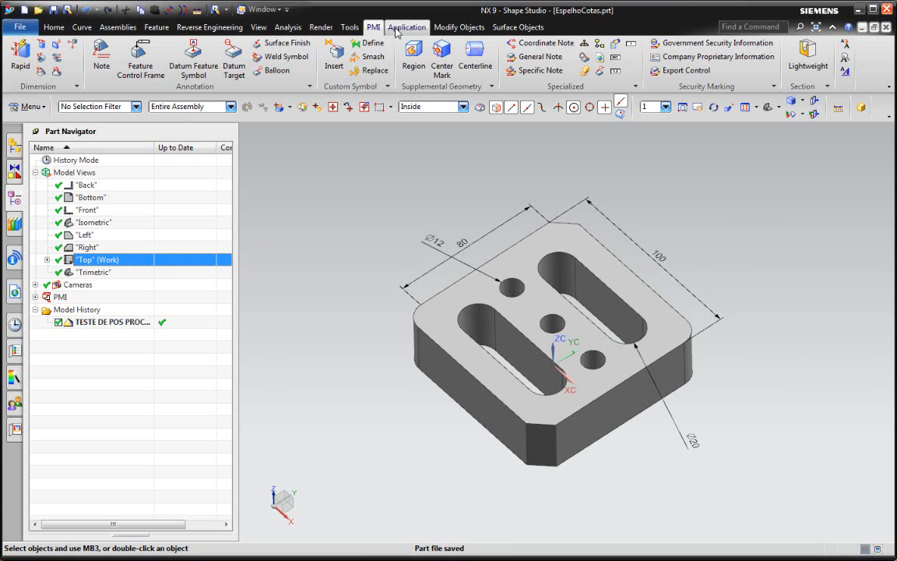
Step: Create a new component file named Montagem in the Aula115 folder, using the preselected Shape Studio template in millimetres
{"action": "left_click", "coordinate": [118, 27]}
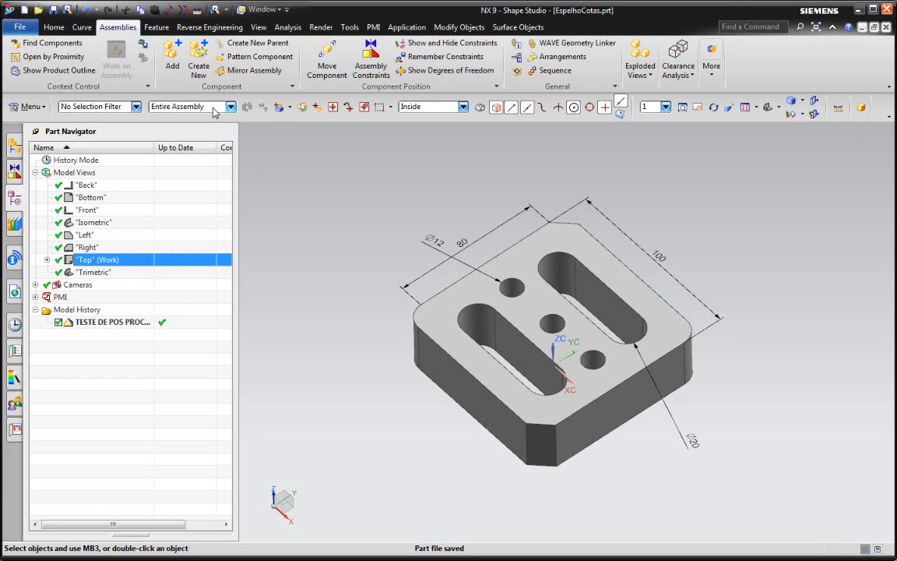
{"action": "left_click", "coordinate": [259, 45]}
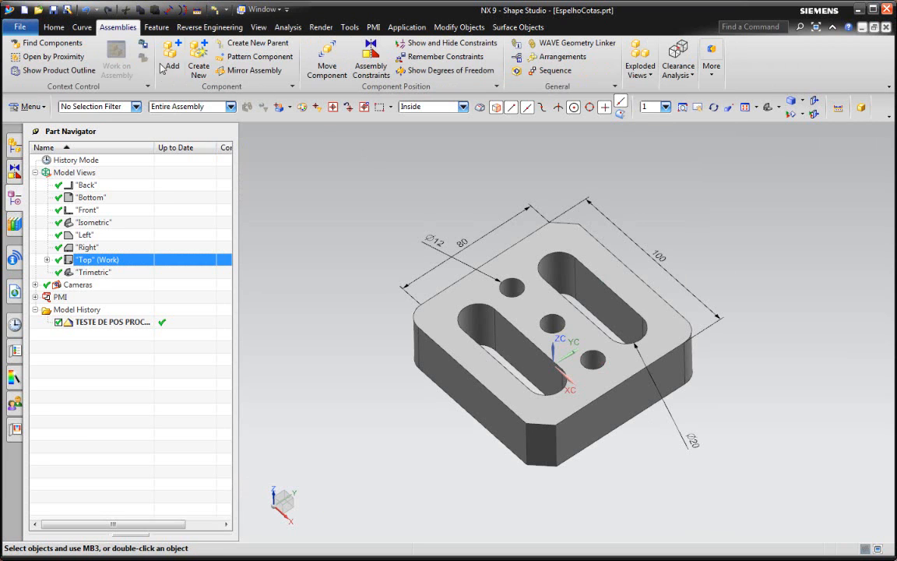
{"action": "left_click", "coordinate": [195, 56]}
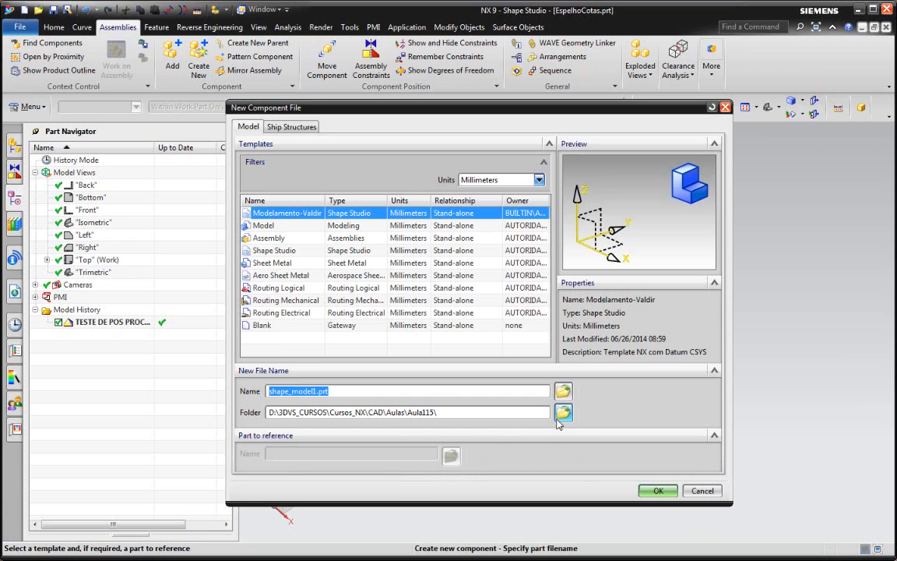
{"action": "left_click", "coordinate": [312, 390]}
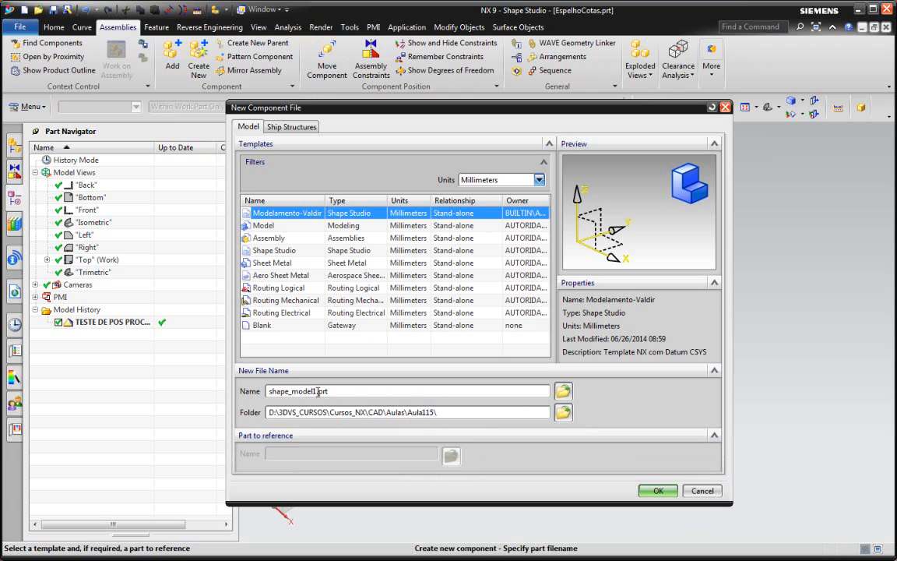
{"action": "left_click_drag", "start_coordinate": [317, 391], "coordinate": [194, 395]}
{"action": "type", "text": "Montagem"}
{"action": "left_click", "coordinate": [658, 489]}
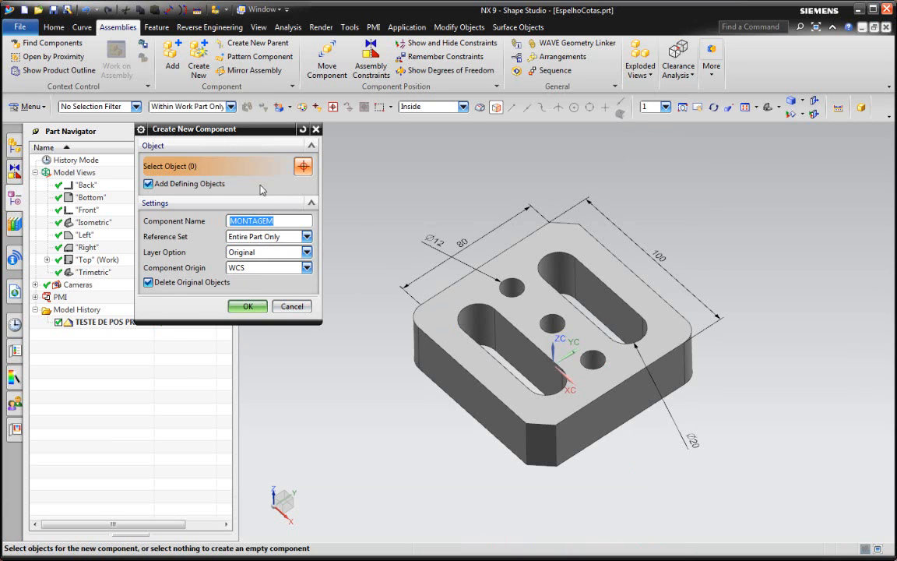
Step: Create the MONTAGEM component from the plate body with original objects deleted, and check the model's PMI entries in the part tree
{"action": "left_click_drag", "start_coordinate": [218, 129], "coordinate": [227, 206]}
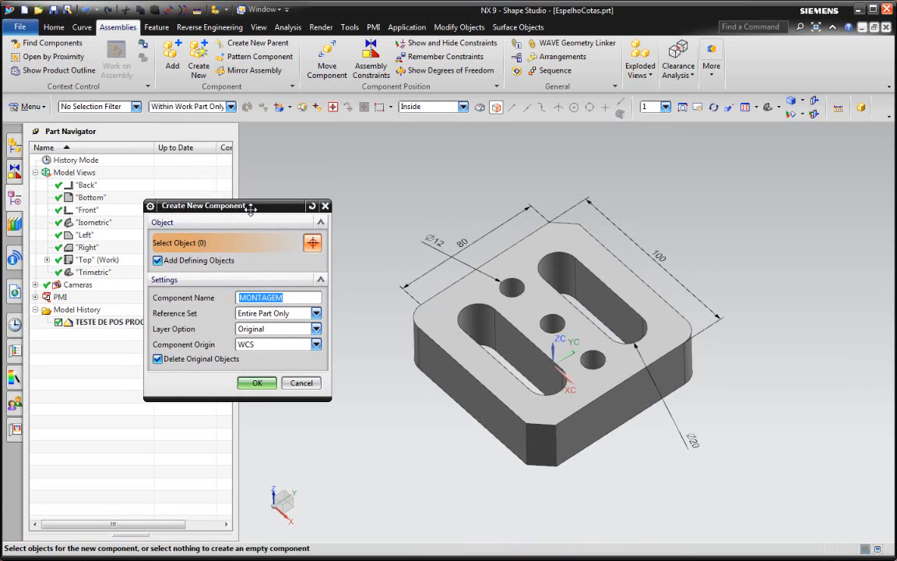
{"action": "left_click", "coordinate": [397, 349]}
{"action": "left_click", "coordinate": [257, 382]}
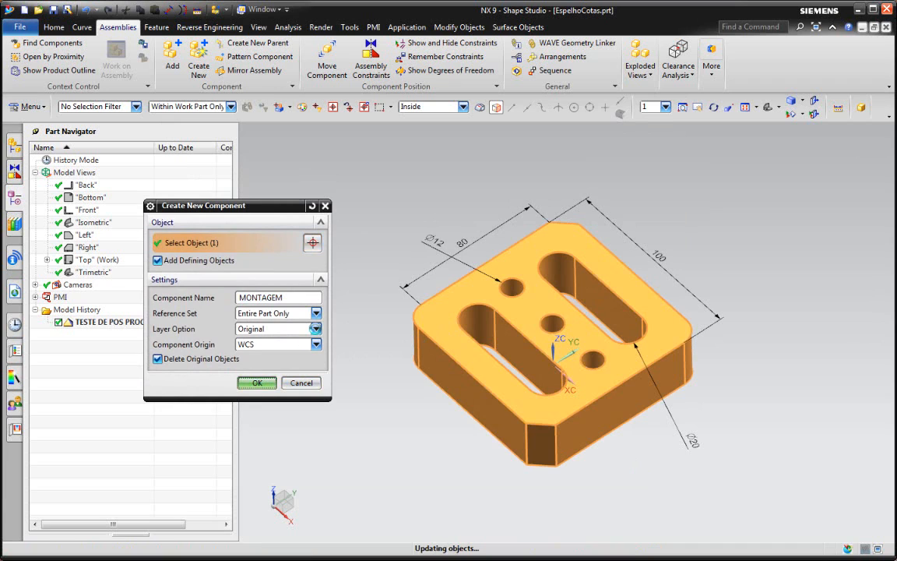
{"action": "left_click", "coordinate": [35, 309]}
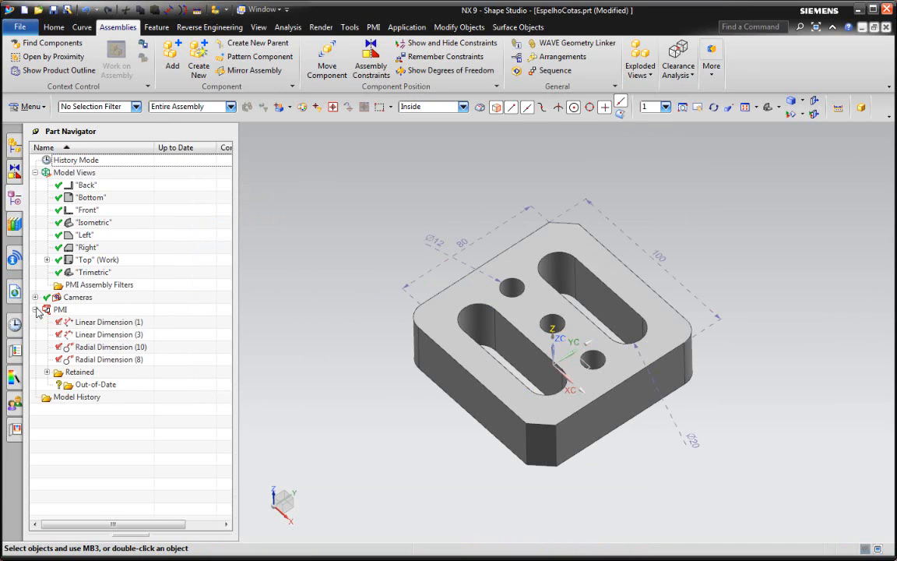
{"action": "left_click", "coordinate": [35, 309]}
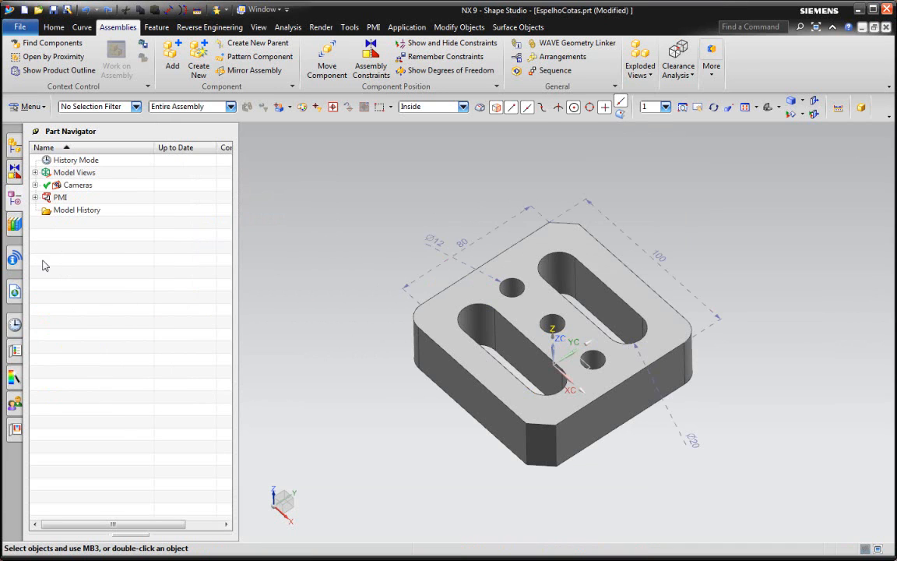
Step: Inspect the assembly structure to see how EspelhoCotas and Montagem are nested
{"action": "middle_click_drag", "start_coordinate": [380, 364], "coordinate": [405, 257]}
{"action": "left_click", "coordinate": [13, 147]}
{"action": "left_click", "coordinate": [74, 186]}
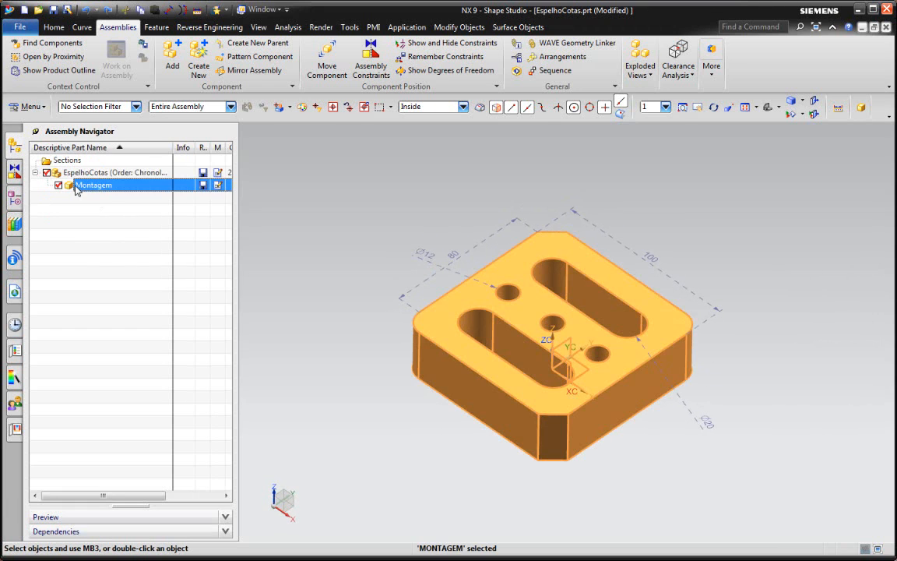
{"action": "left_click", "coordinate": [93, 176]}
{"action": "left_click", "coordinate": [99, 186]}
{"action": "left_click", "coordinate": [81, 172]}
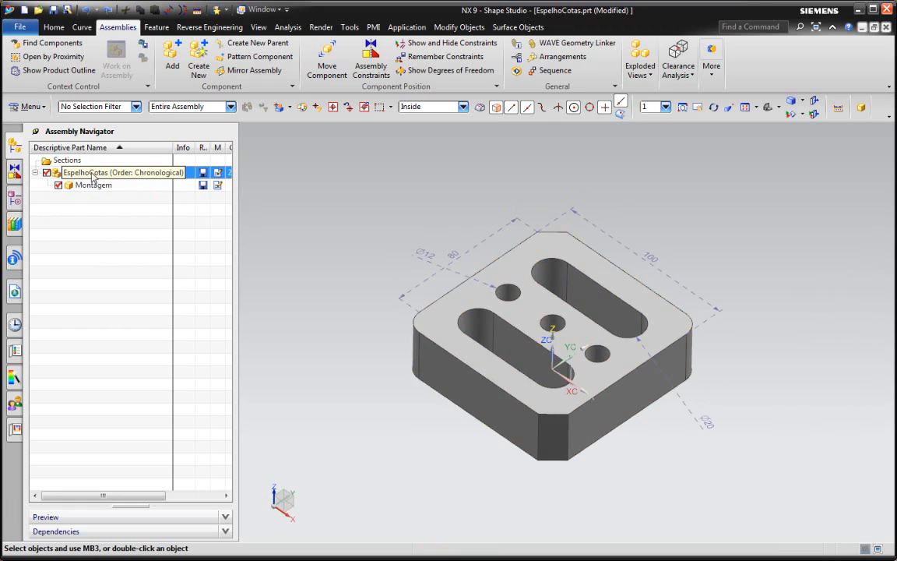
{"action": "left_click", "coordinate": [15, 198]}
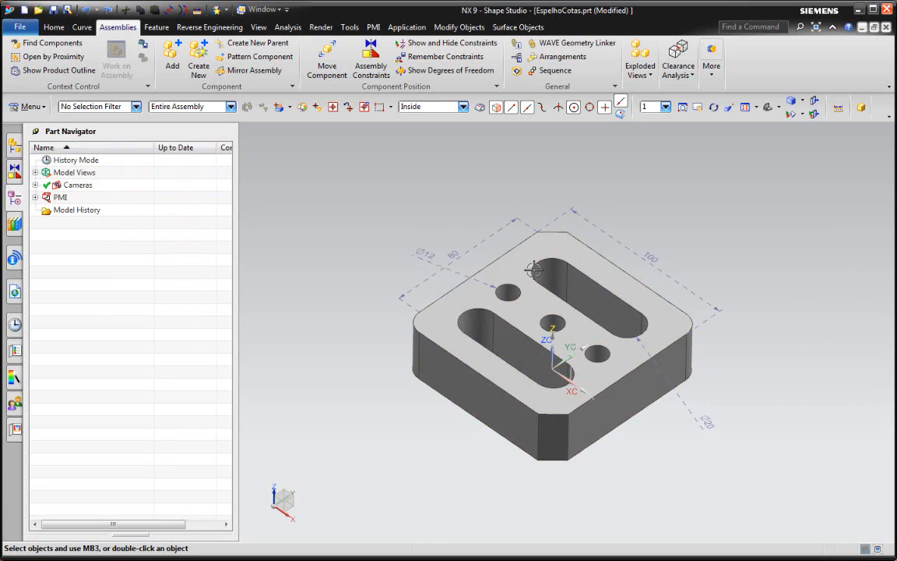
Step: Close the displayed EspelhoCotas assembly without saving its changes
{"action": "left_click", "coordinate": [888, 27]}
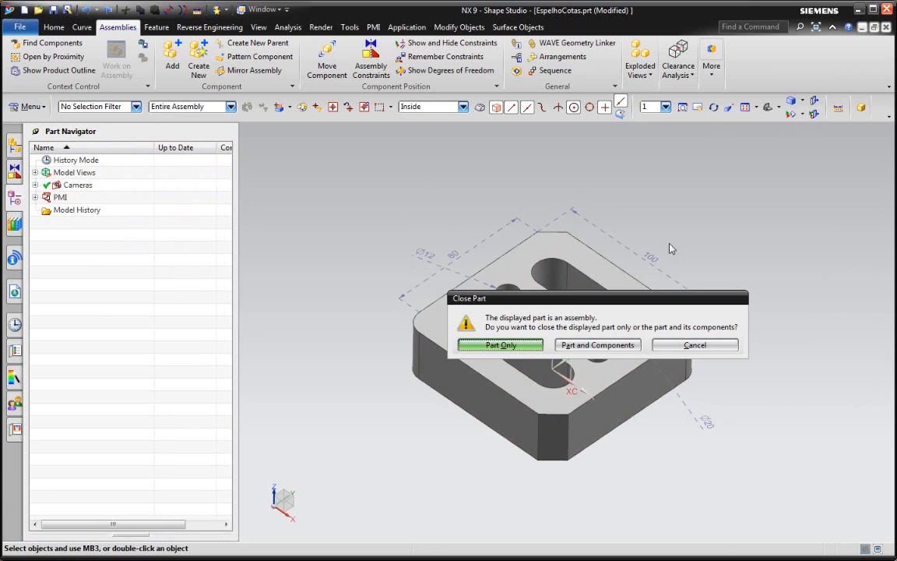
{"action": "left_click", "coordinate": [538, 318]}
{"action": "left_click", "coordinate": [538, 317]}
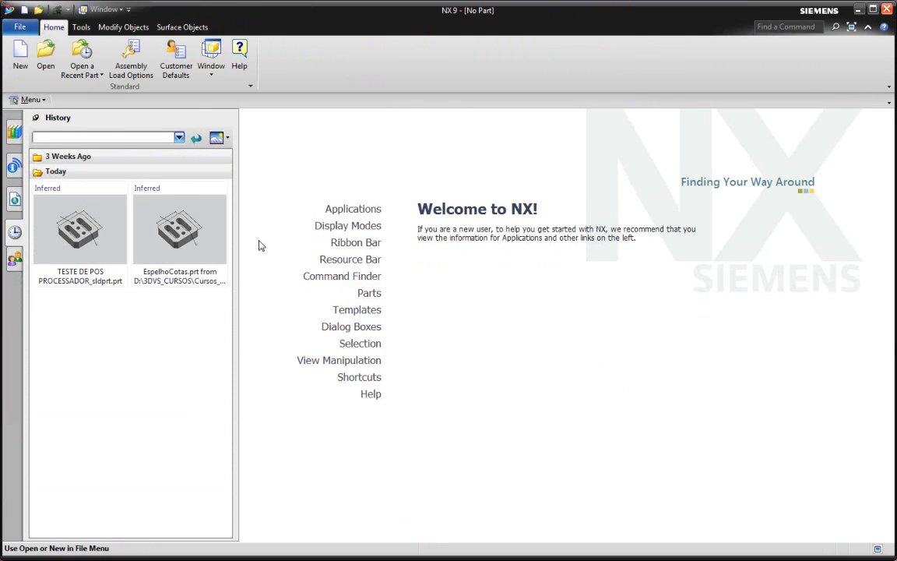
Step: Create a new part named Montagem in the Aula115 folder, using the preselected Shape Studio template in millimetres, and save it
{"action": "left_click", "coordinate": [20, 54]}
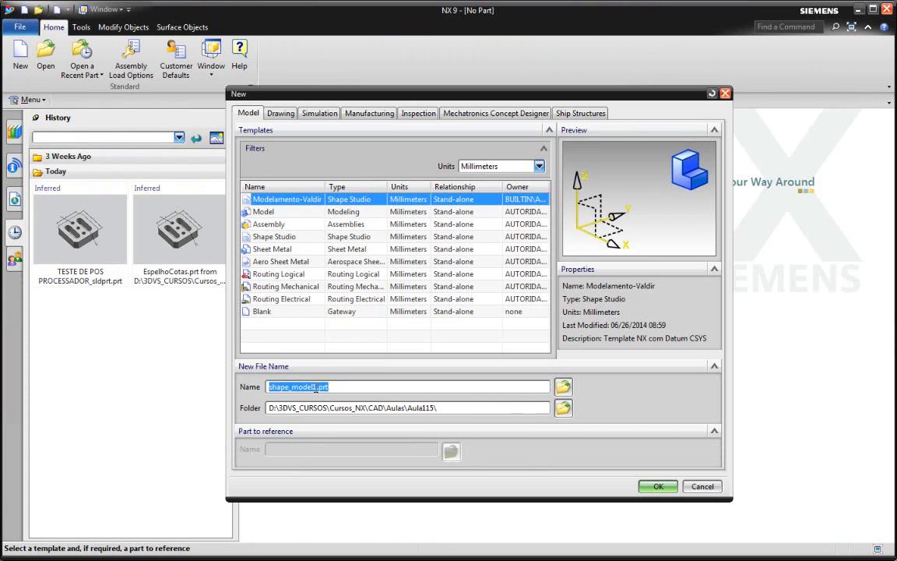
{"action": "double_click", "coordinate": [315, 387]}
{"action": "type", "text": "Mo"}
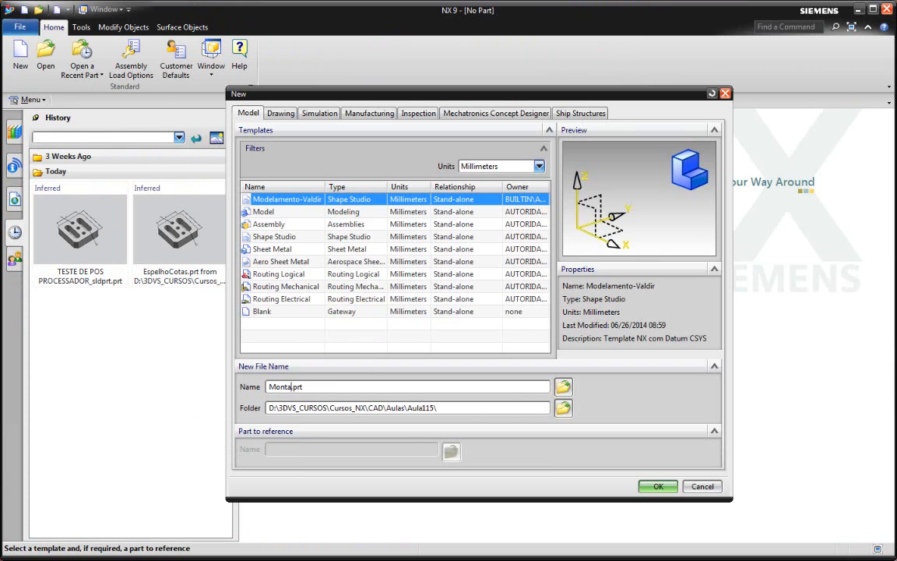
{"action": "type", "text": "ntagem"}
{"action": "key", "text": "Return"}
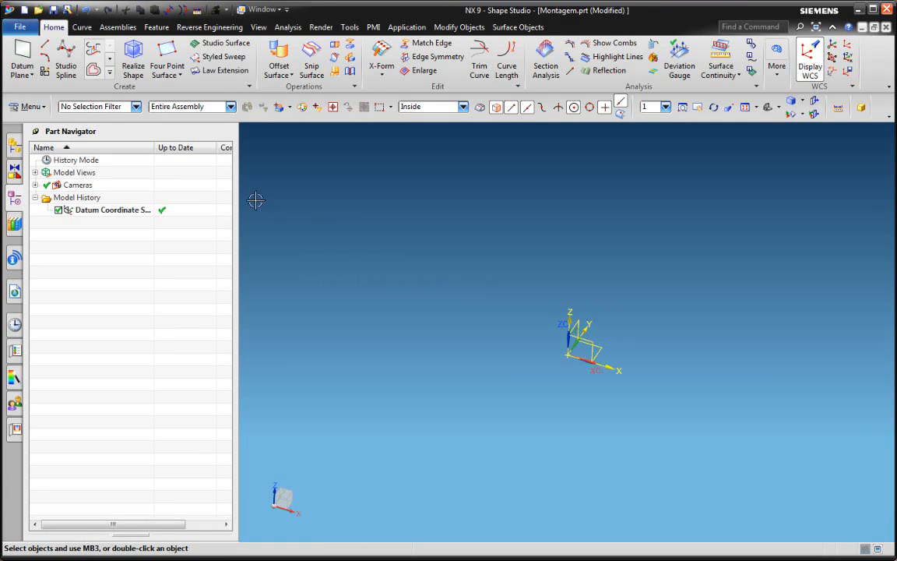
{"action": "left_click", "coordinate": [54, 11]}
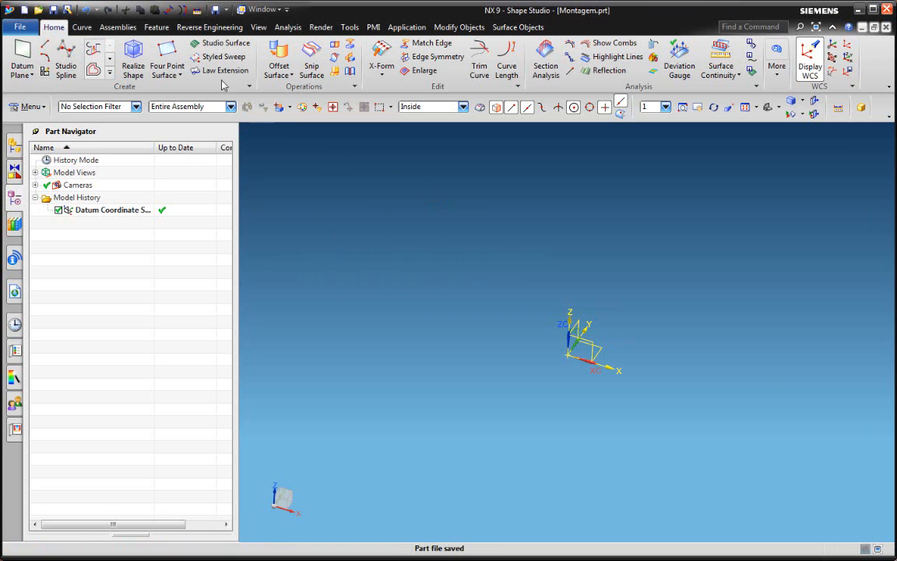
Step: Add EspelhoCotas.prt from the Aula115 folder to Montagem as a component, positioned at the absolute origin
{"action": "left_click", "coordinate": [109, 27]}
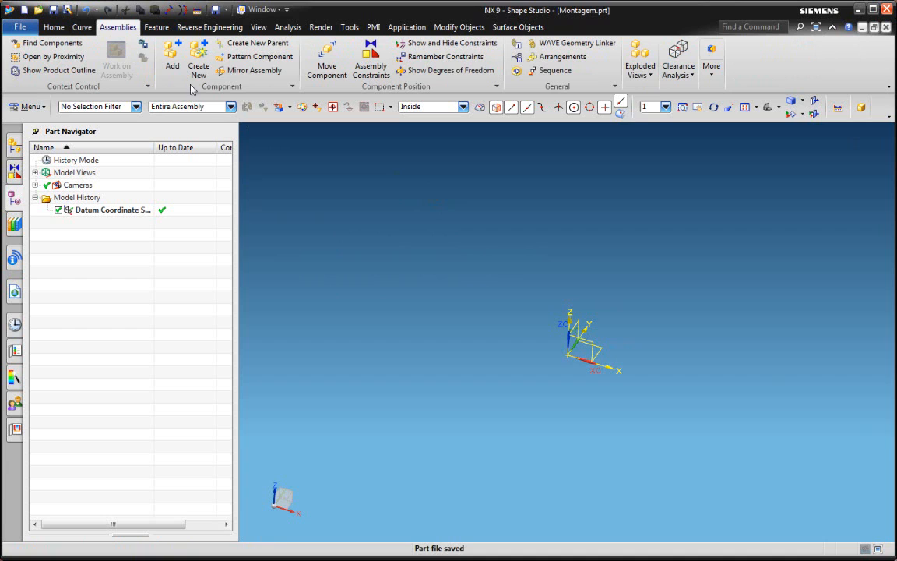
{"action": "left_click", "coordinate": [172, 56]}
{"action": "mouse_move", "coordinate": [254, 210]}
{"action": "left_mouse_down"}
{"action": "mouse_move", "coordinate": [223, 124]}
{"action": "mouse_move", "coordinate": [308, 130]}
{"action": "mouse_move", "coordinate": [306, 88]}
{"action": "left_mouse_up"}
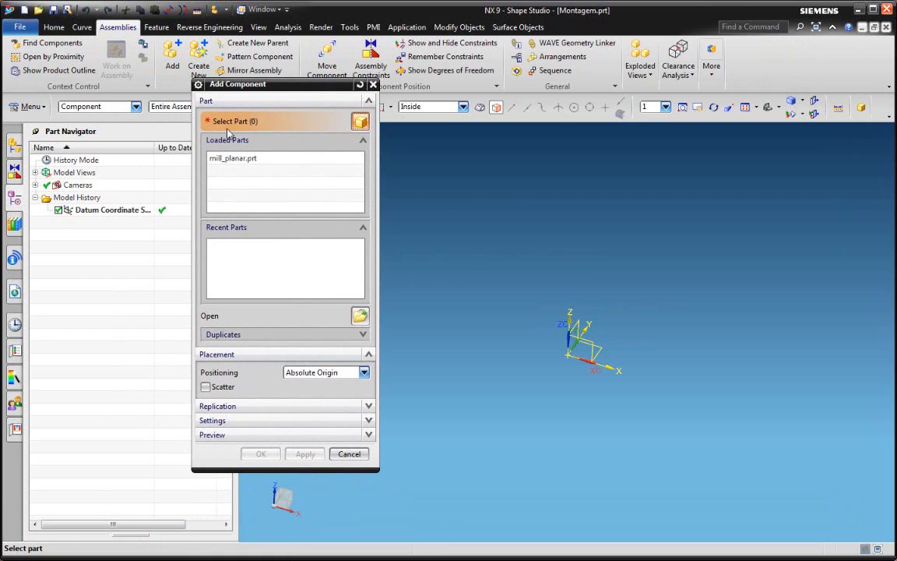
{"action": "left_click", "coordinate": [360, 316]}
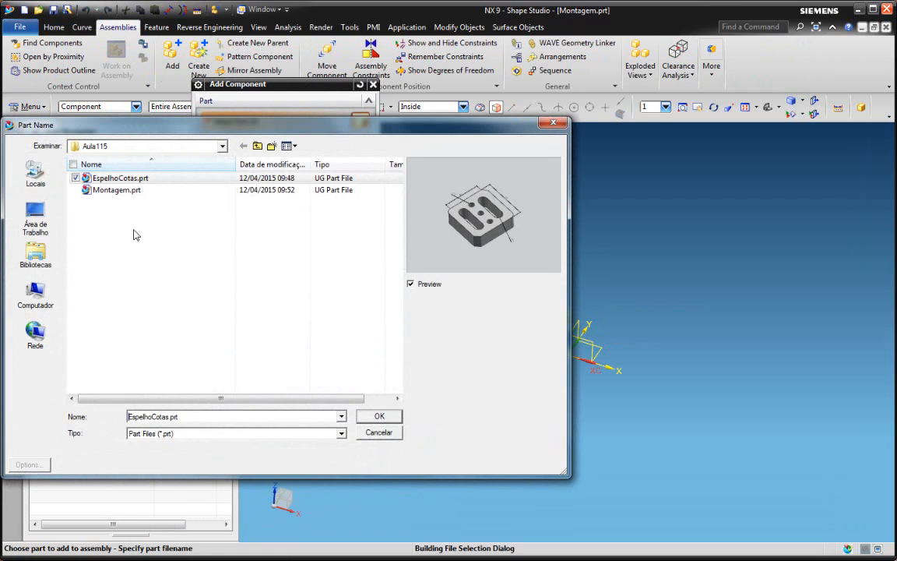
{"action": "left_click", "coordinate": [378, 417]}
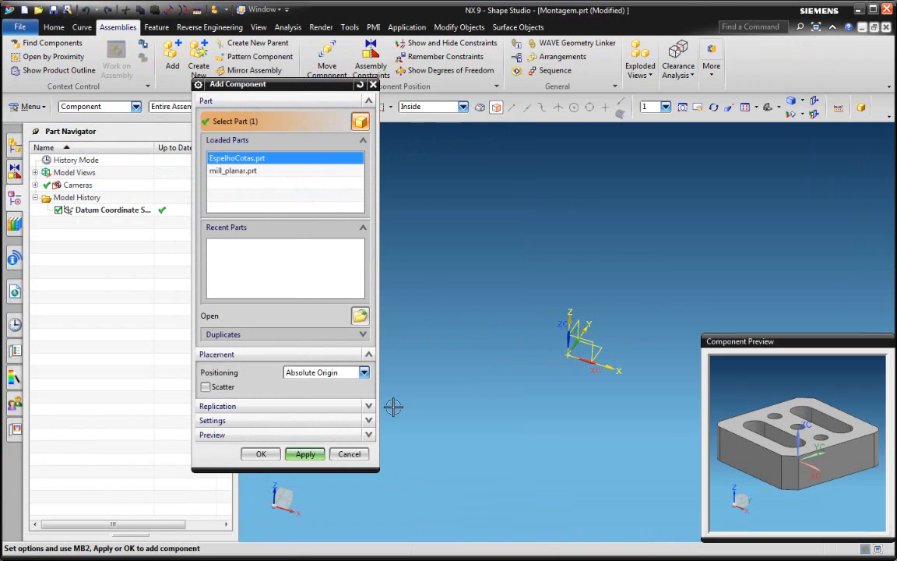
{"action": "left_click", "coordinate": [261, 453]}
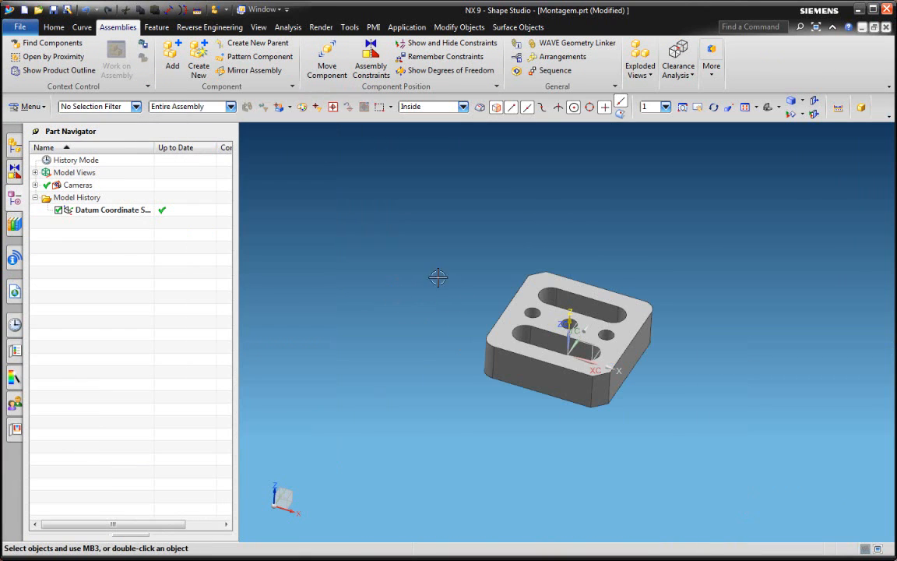
Step: Save the Montagem assembly and inspect the placed plate for its PMI dimensions
{"action": "left_click", "coordinate": [53, 9]}
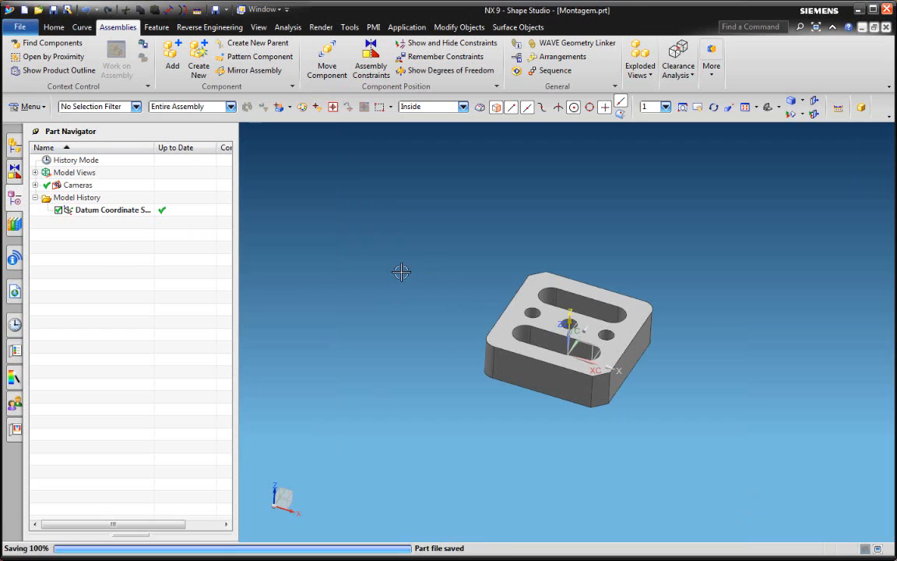
{"action": "middle_click_drag", "start_coordinate": [401, 272], "coordinate": [386, 285]}
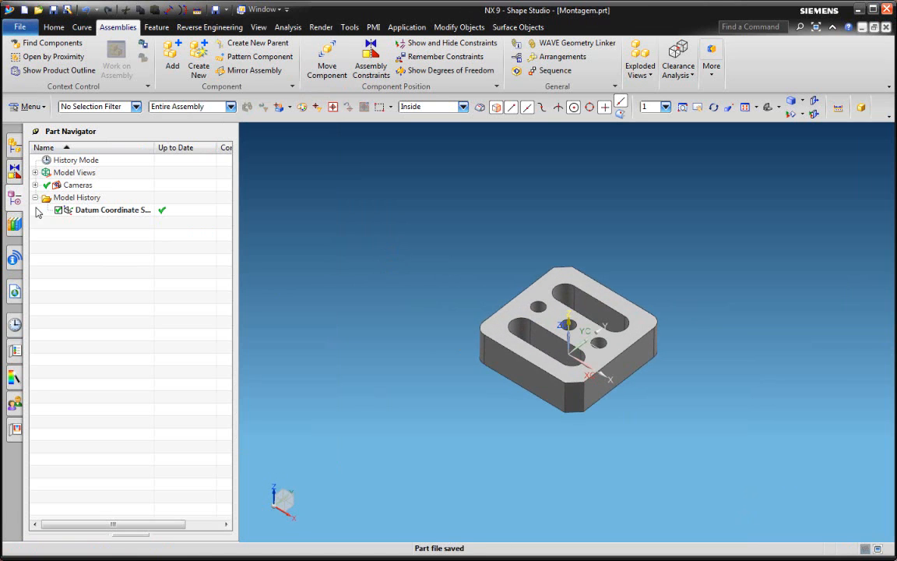
{"action": "scroll", "coordinate": [577, 343], "scroll_direction": "up", "scroll_amount": 3}
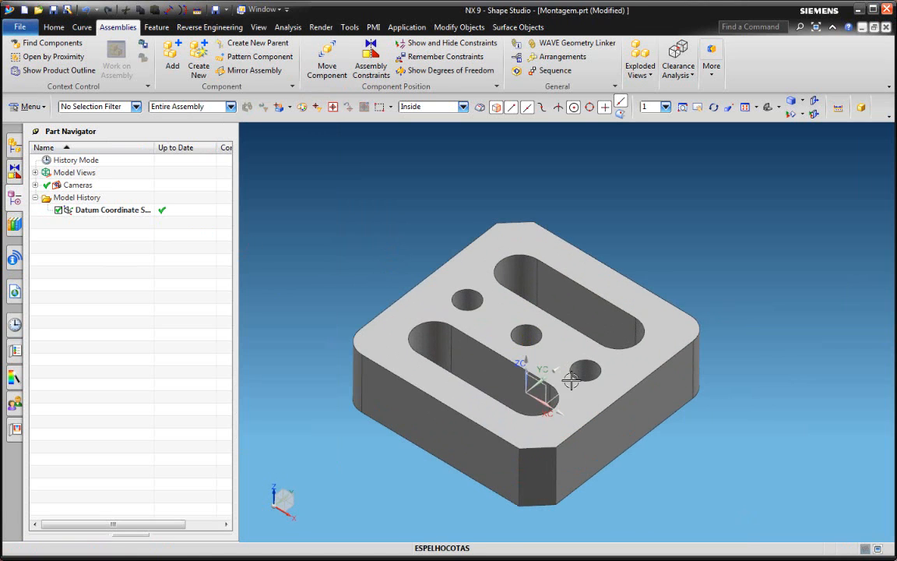
{"action": "mouse_move", "coordinate": [515, 287]}
{"action": "middle_mouse_down"}
{"action": "mouse_move", "coordinate": [515, 264]}
{"action": "mouse_move", "coordinate": [515, 280]}
{"action": "middle_mouse_up"}
{"action": "key", "text": "ctrl+s"}
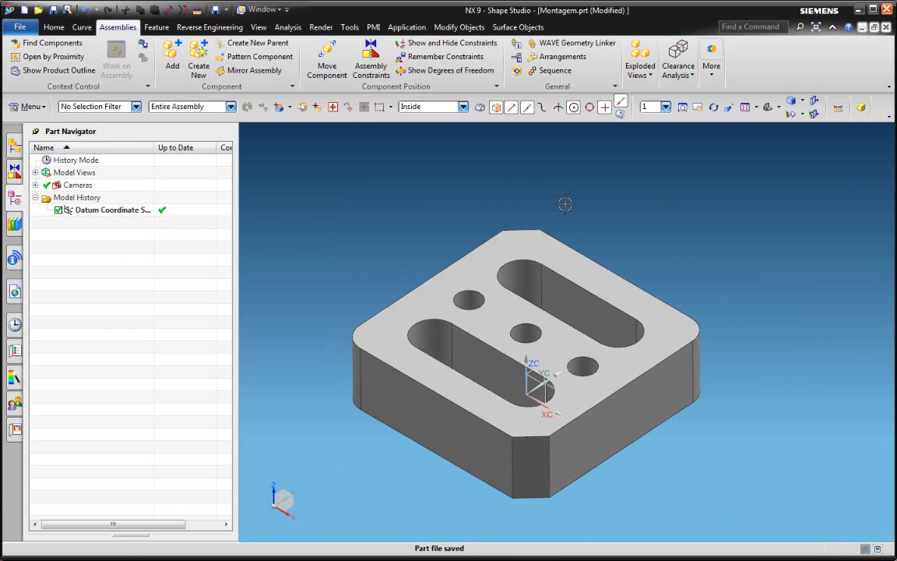
{"action": "key", "text": "ctrl+s"}
{"action": "mouse_move", "coordinate": [632, 408]}
{"action": "middle_mouse_down"}
{"action": "mouse_move", "coordinate": [621, 428]}
{"action": "mouse_move", "coordinate": [532, 426]}
{"action": "mouse_move", "coordinate": [581, 431]}
{"action": "mouse_move", "coordinate": [639, 395]}
{"action": "mouse_move", "coordinate": [632, 413]}
{"action": "middle_mouse_up"}
Step: List the assembly's model views, make Top the work view, and examine the plate for PMI dimensions
{"action": "left_click", "coordinate": [39, 172]}
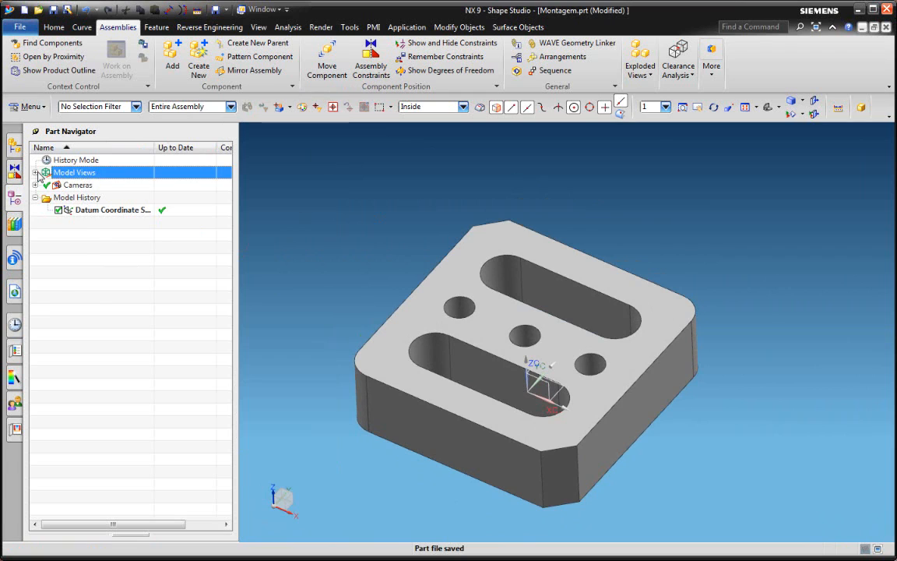
{"action": "left_click", "coordinate": [35, 172]}
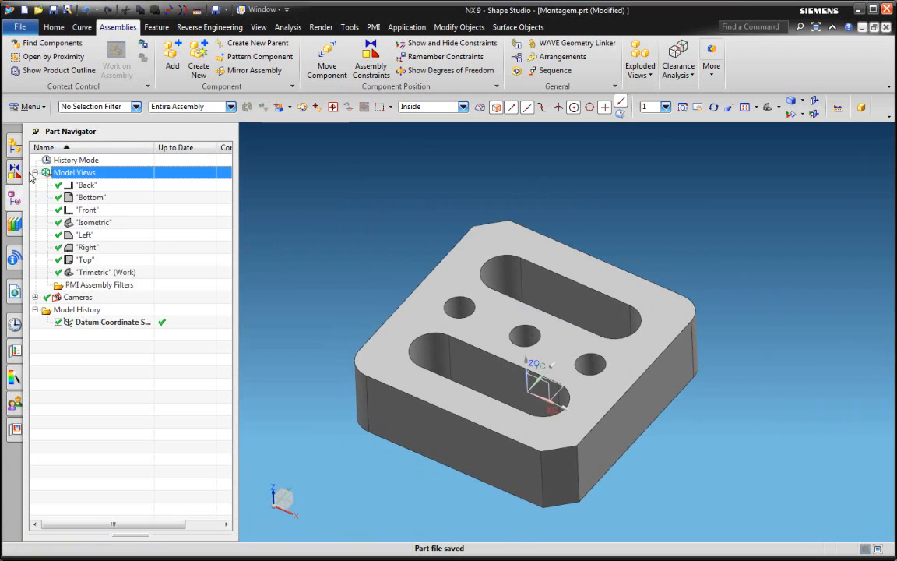
{"action": "double_click", "coordinate": [86, 259]}
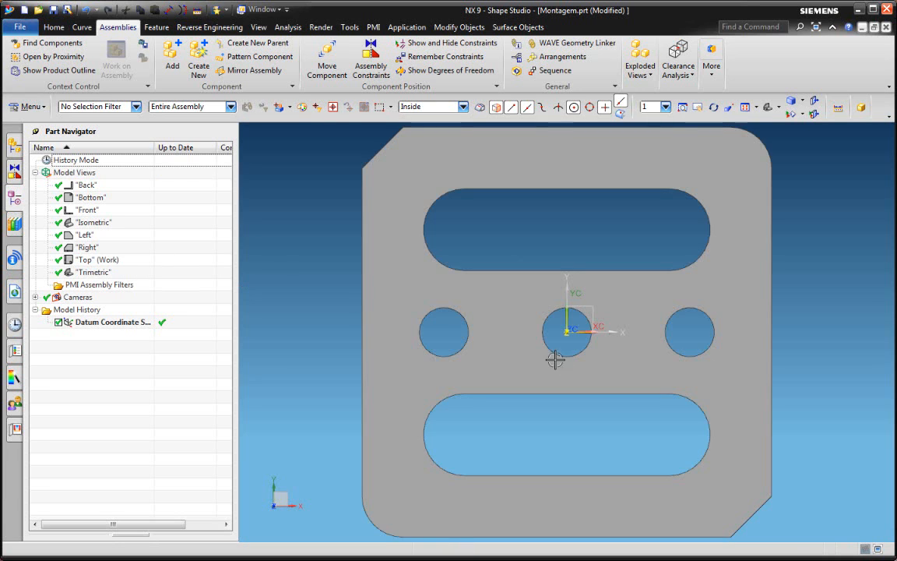
{"action": "scroll", "coordinate": [557, 362], "scroll_direction": "down", "scroll_amount": 3}
{"action": "middle_click_drag", "start_coordinate": [564, 368], "coordinate": [483, 288]}
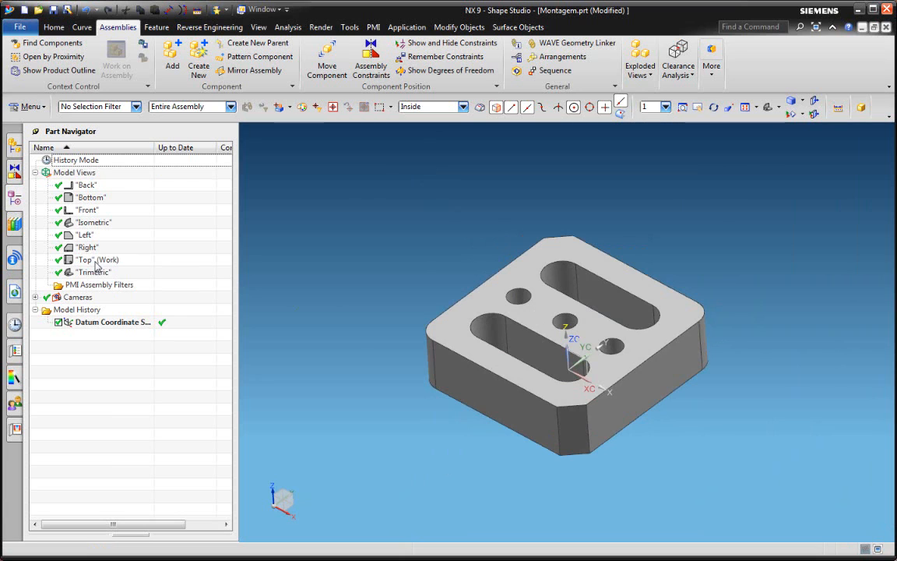
{"action": "middle_click_drag", "start_coordinate": [530, 241], "coordinate": [586, 269]}
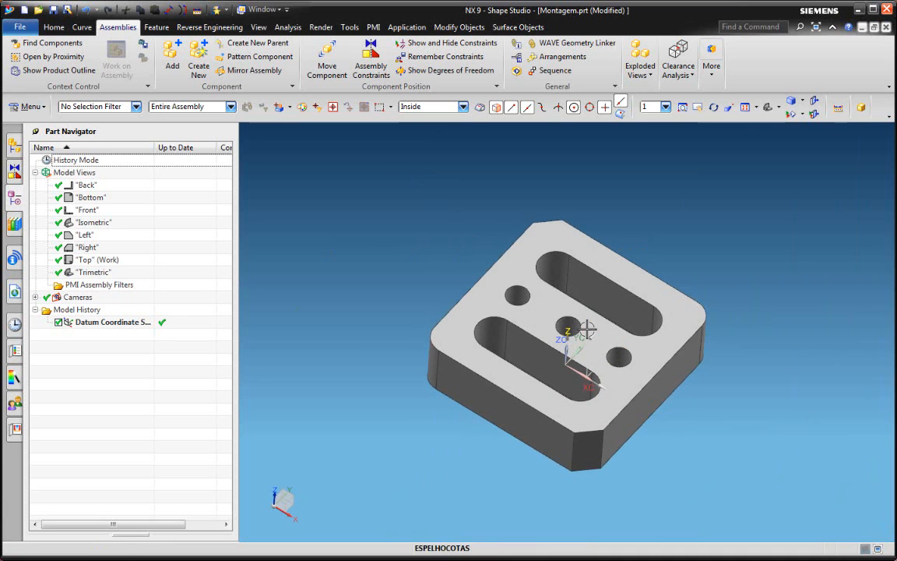
{"action": "middle_click_drag", "start_coordinate": [585, 326], "coordinate": [584, 323]}
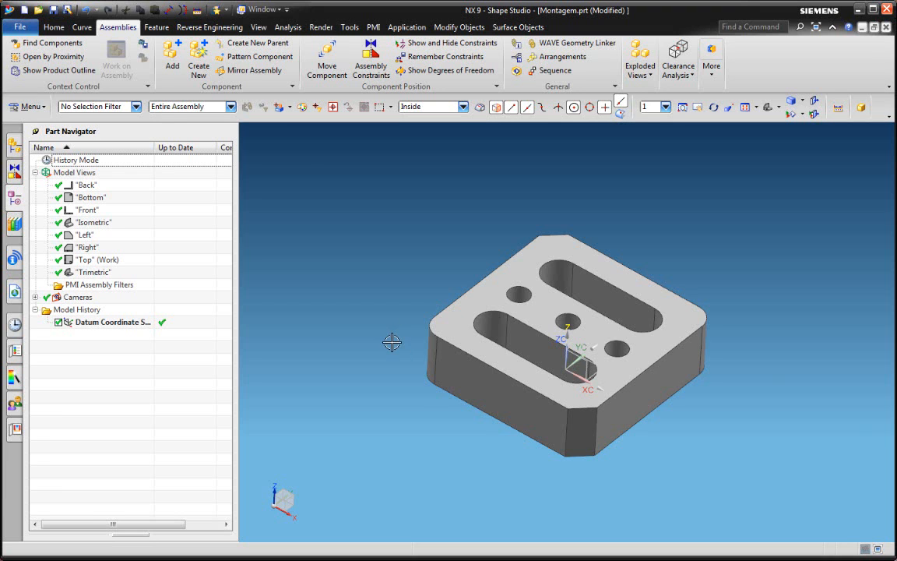
{"action": "middle_click_drag", "start_coordinate": [381, 212], "coordinate": [448, 237]}
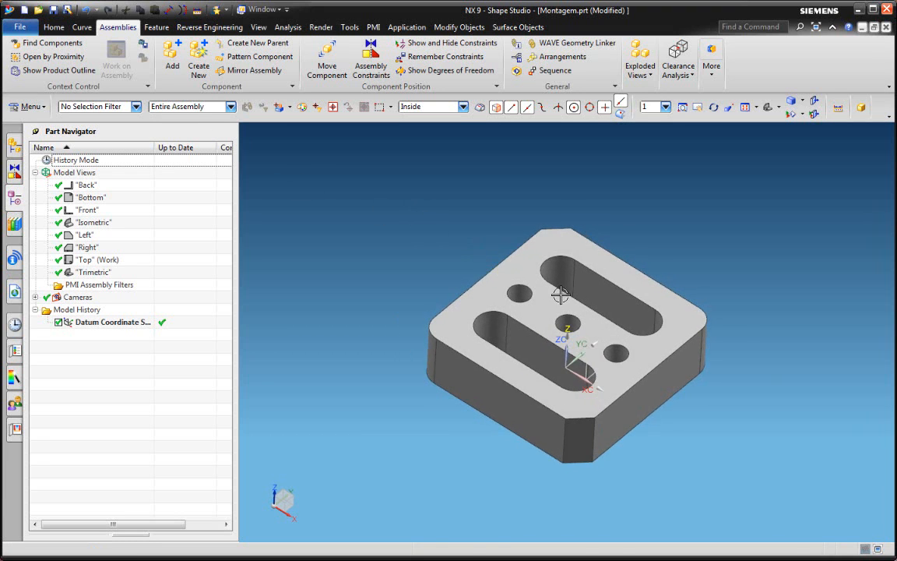
{"action": "mouse_move", "coordinate": [560, 294]}
{"action": "middle_mouse_down"}
{"action": "mouse_move", "coordinate": [565, 310]}
{"action": "mouse_move", "coordinate": [544, 306]}
{"action": "mouse_move", "coordinate": [543, 296]}
{"action": "middle_mouse_up"}
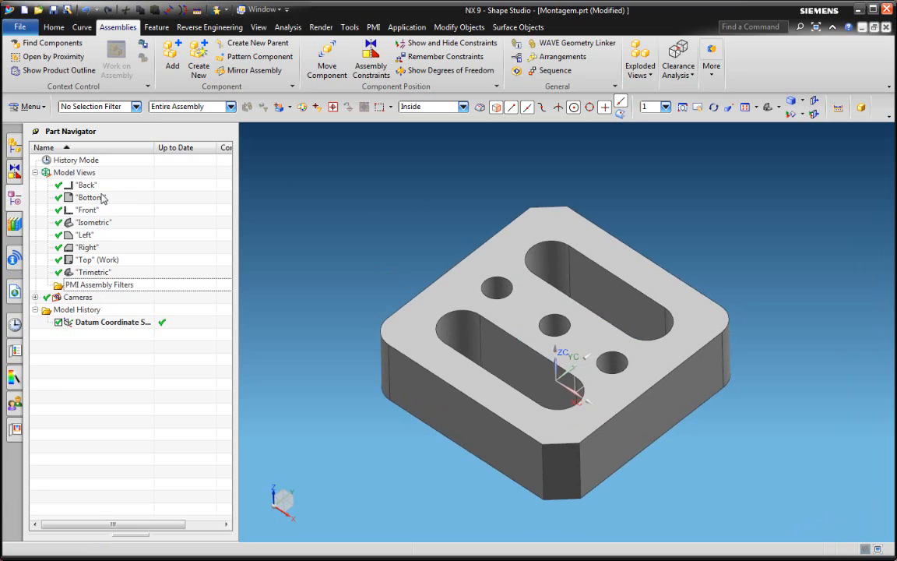
Step: Check the assembly's camera entries and make Trimetric the work view
{"action": "left_click", "coordinate": [35, 298]}
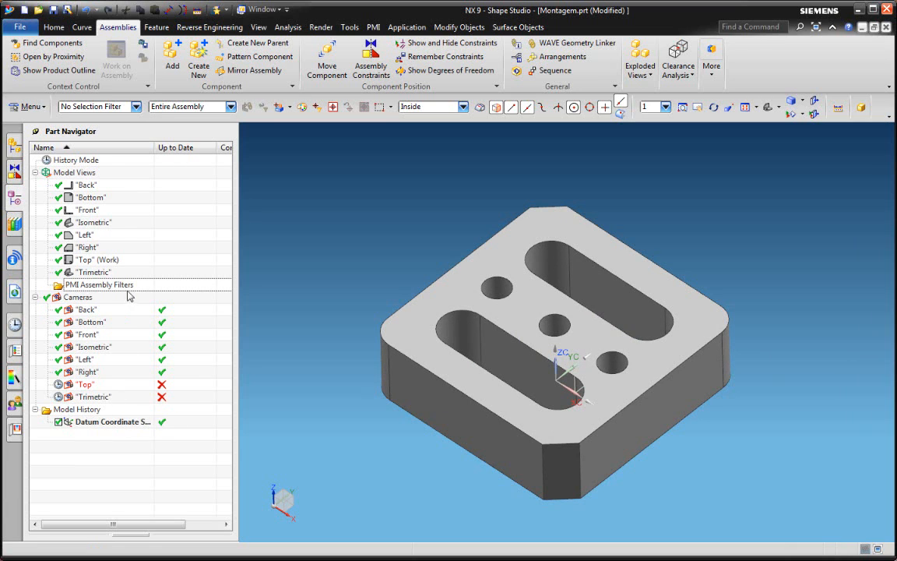
{"action": "left_click", "coordinate": [35, 298]}
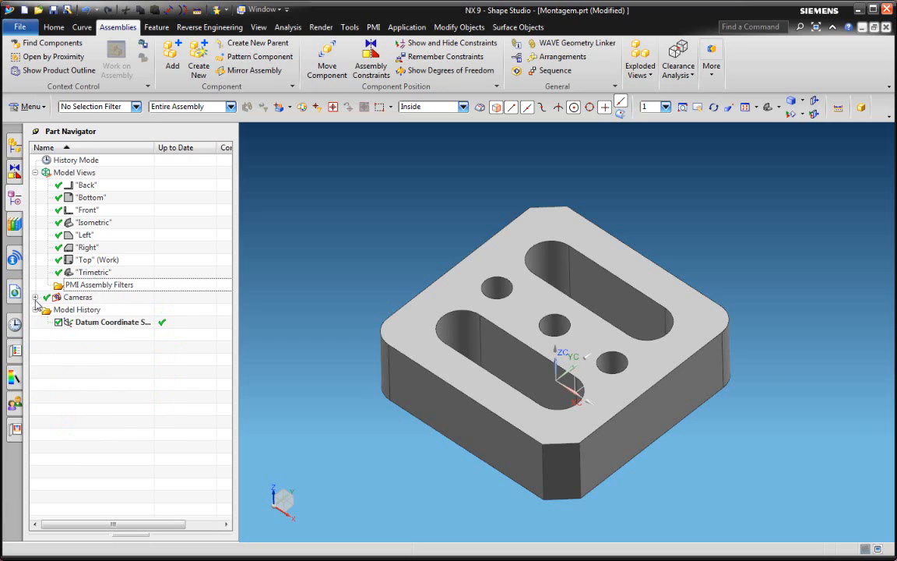
{"action": "double_click", "coordinate": [94, 271]}
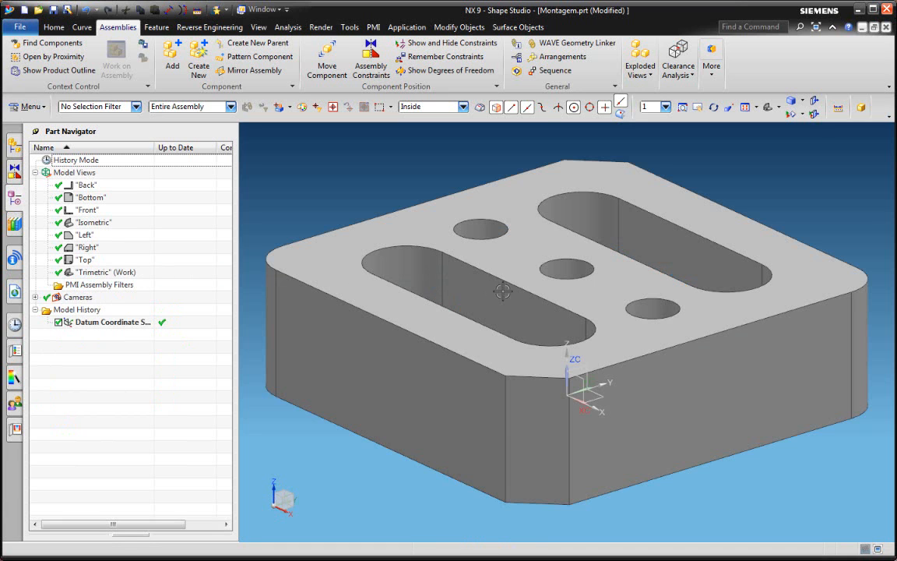
{"action": "middle_click_drag", "start_coordinate": [449, 259], "coordinate": [548, 306]}
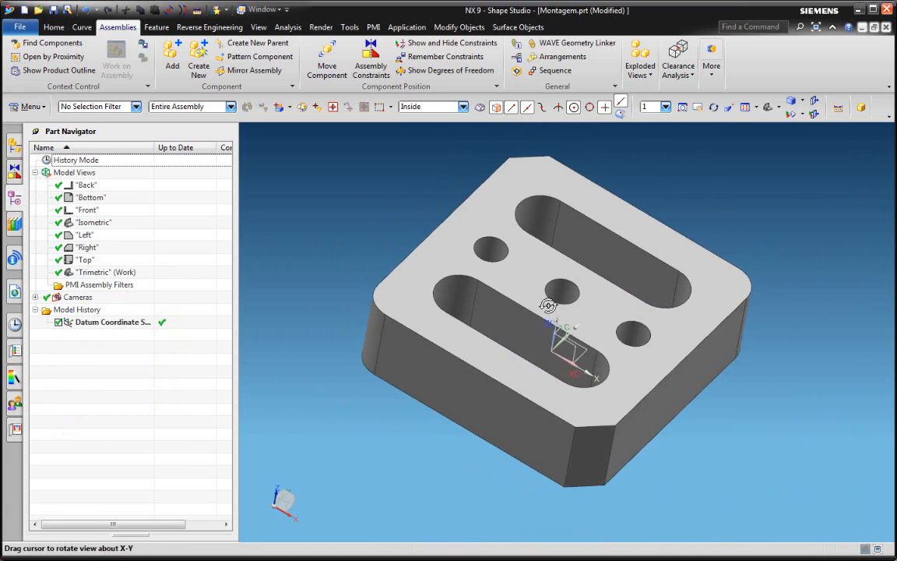
Step: Add a PMI assembly filter by model view name, including the Top view and using selected components
{"action": "right_click", "coordinate": [86, 288]}
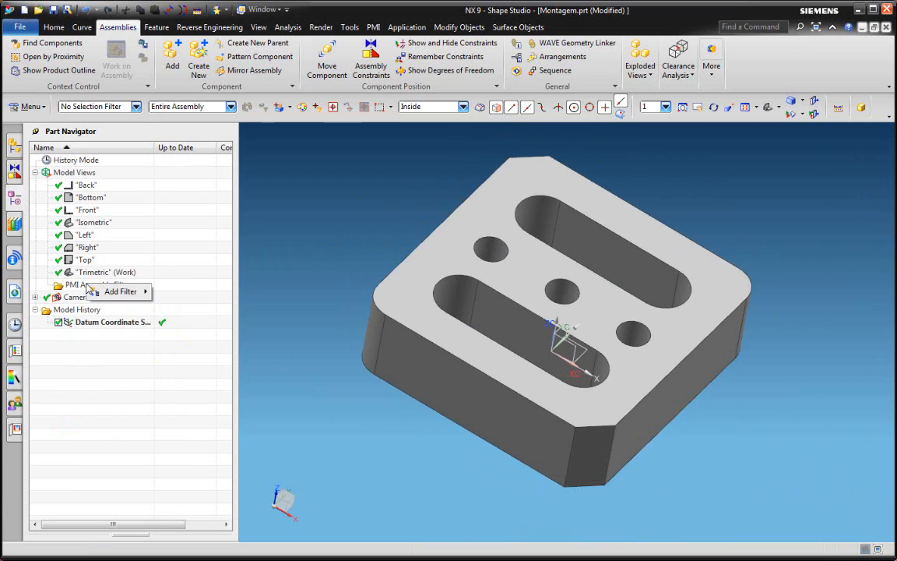
{"action": "mouse_move", "coordinate": [123, 296]}
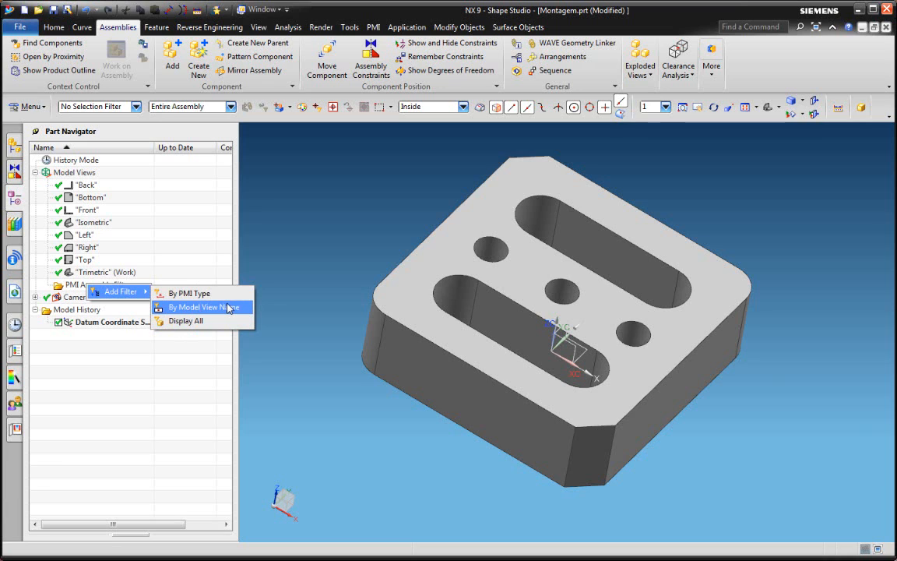
{"action": "left_click", "coordinate": [174, 308]}
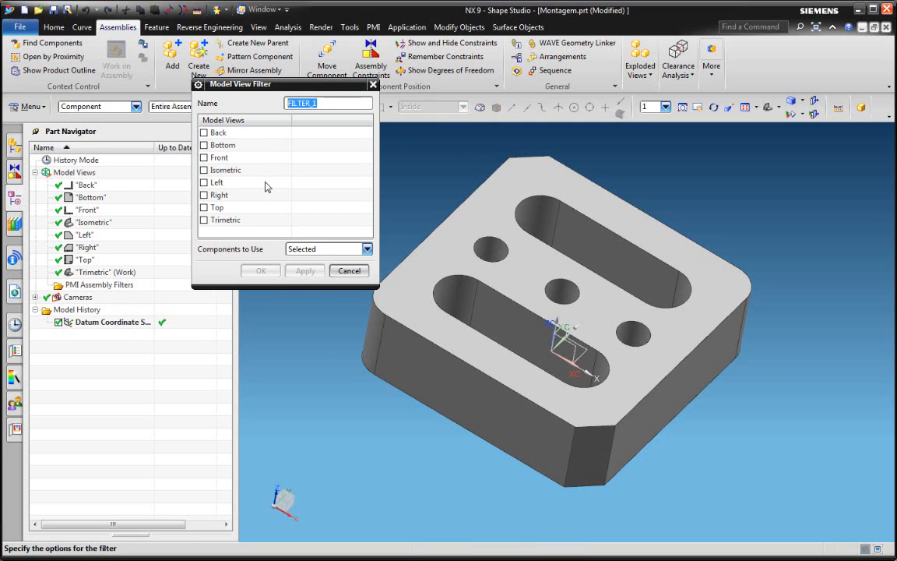
{"action": "left_click_drag", "start_coordinate": [256, 85], "coordinate": [246, 210]}
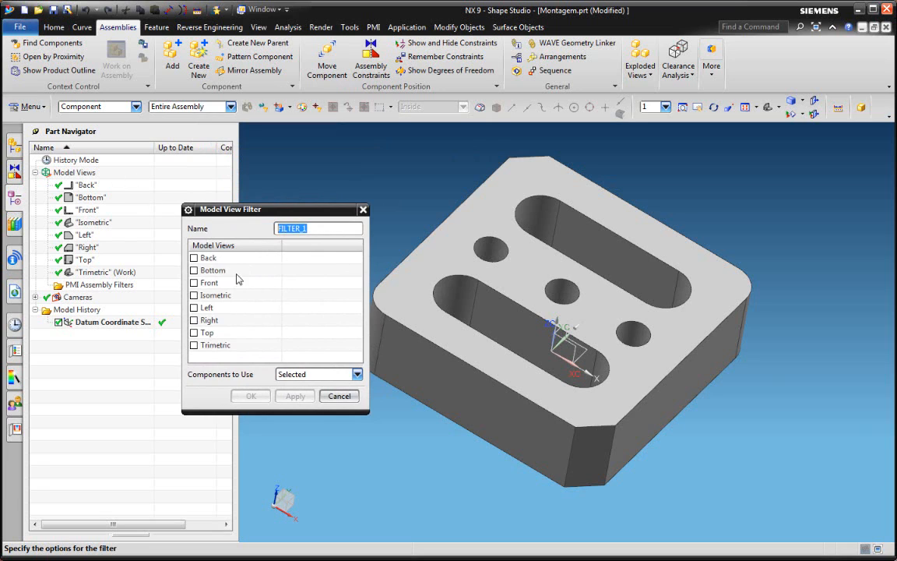
{"action": "left_click", "coordinate": [98, 226]}
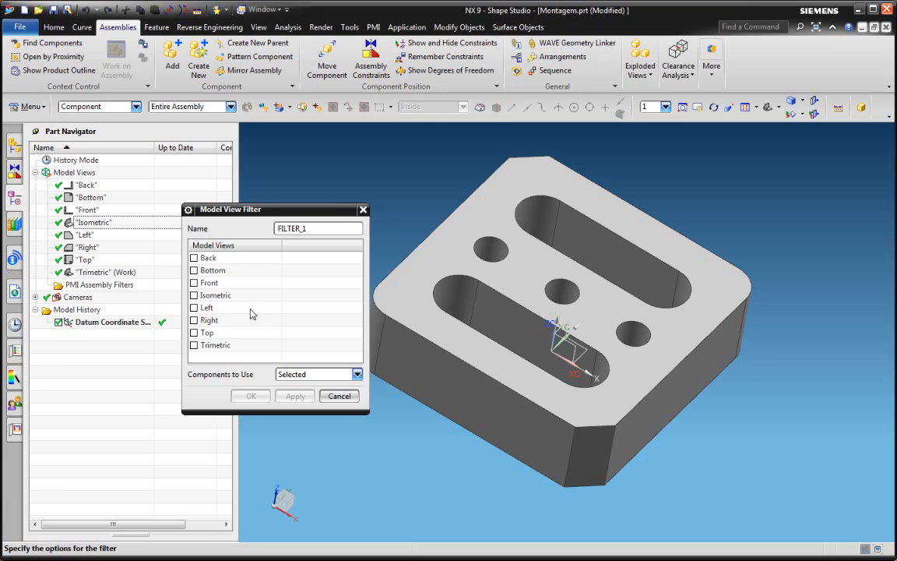
{"action": "left_click", "coordinate": [193, 332]}
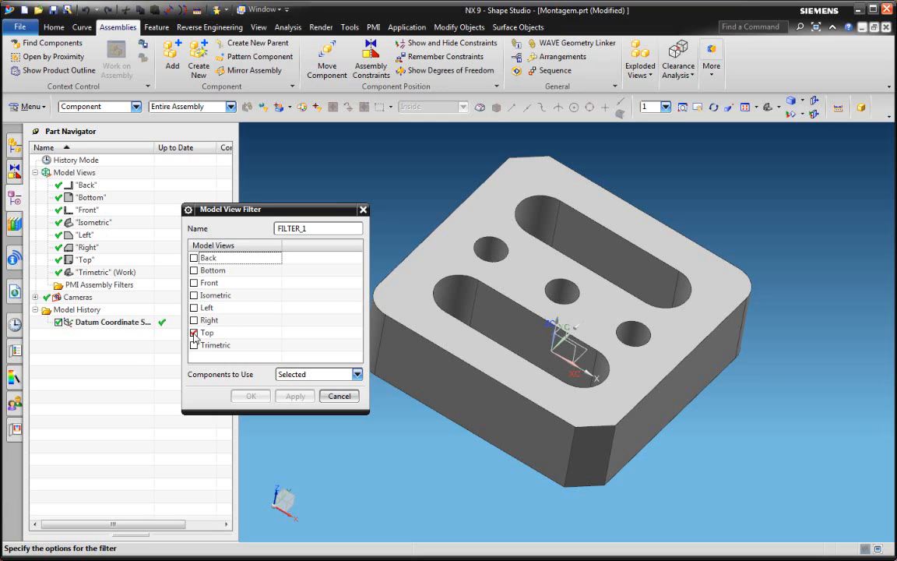
{"action": "left_click", "coordinate": [356, 375]}
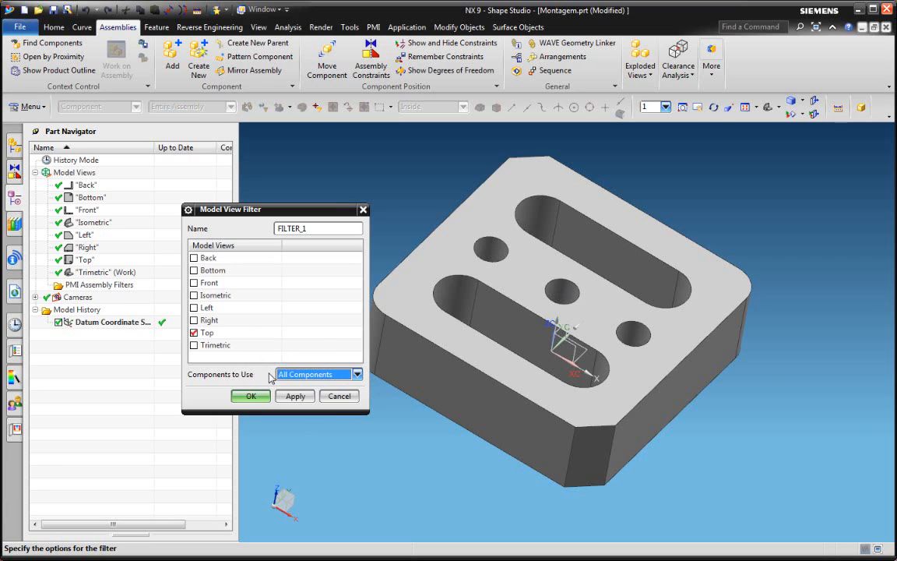
{"action": "left_click", "coordinate": [306, 374]}
{"action": "left_click", "coordinate": [306, 387]}
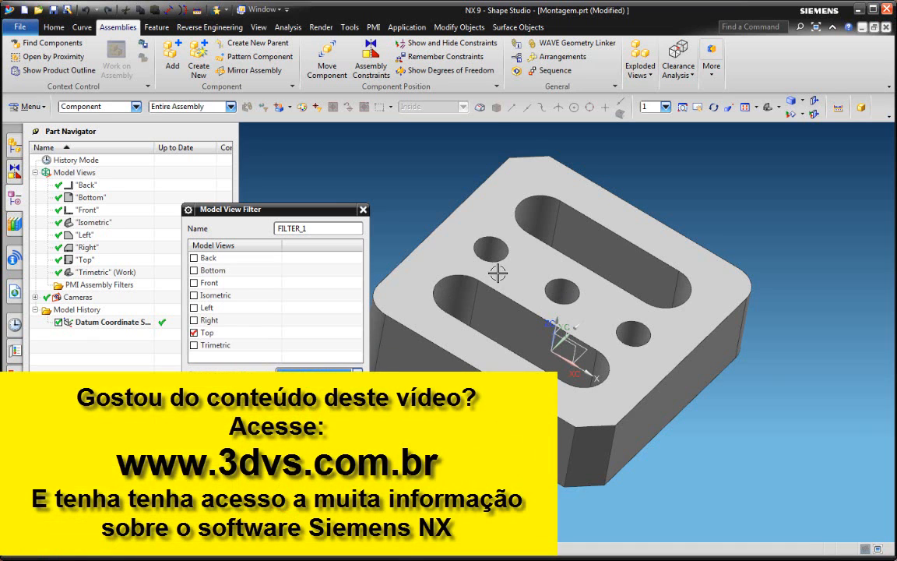